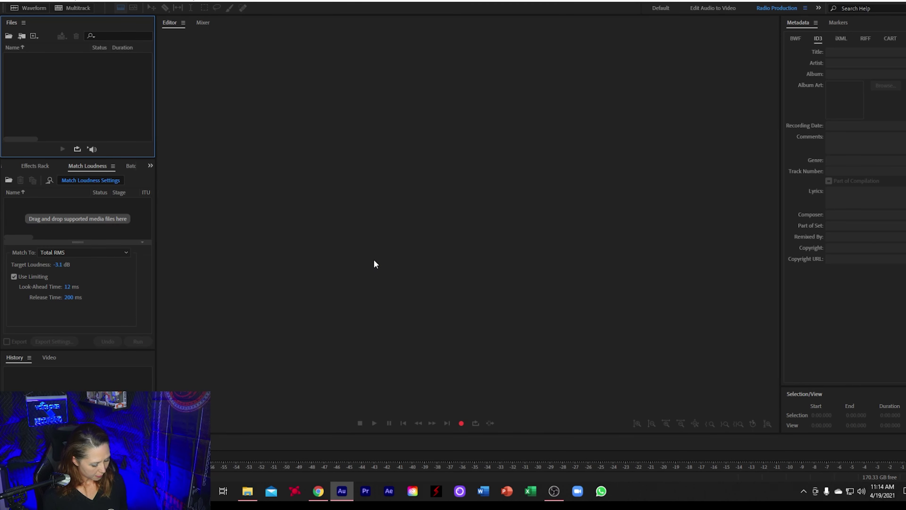
# - Create a new mono audio file named 'gatsby demo' at 44100 Hz, 16-bit
pyautogui.hotkey('ctrl', 'shift', 'n')
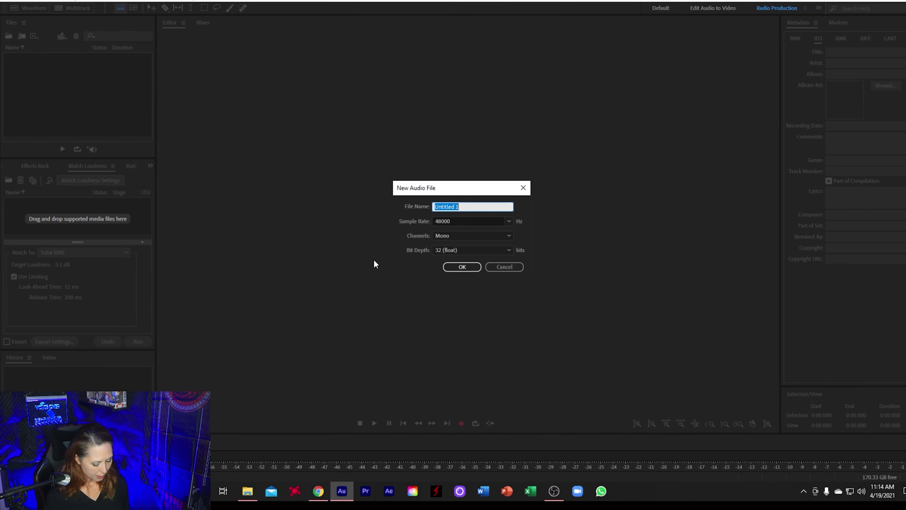
pyautogui.write('gats')
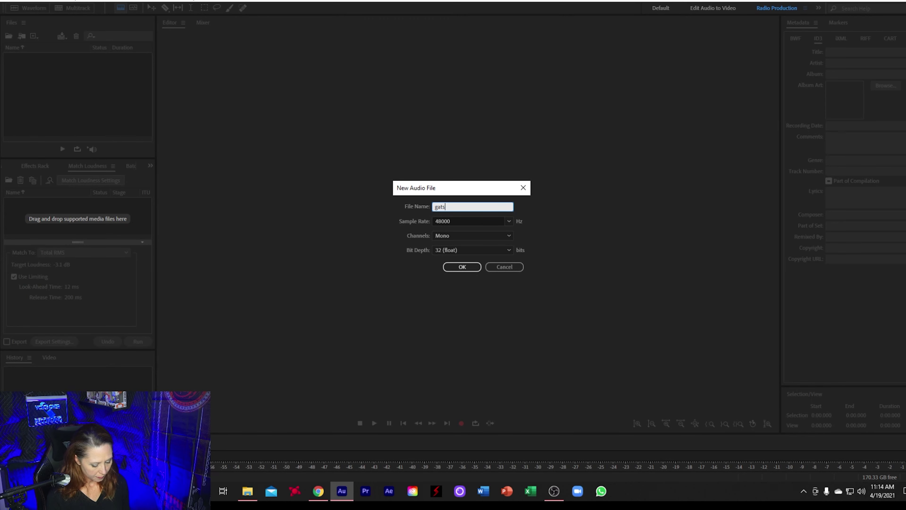
pyautogui.write('by demo')
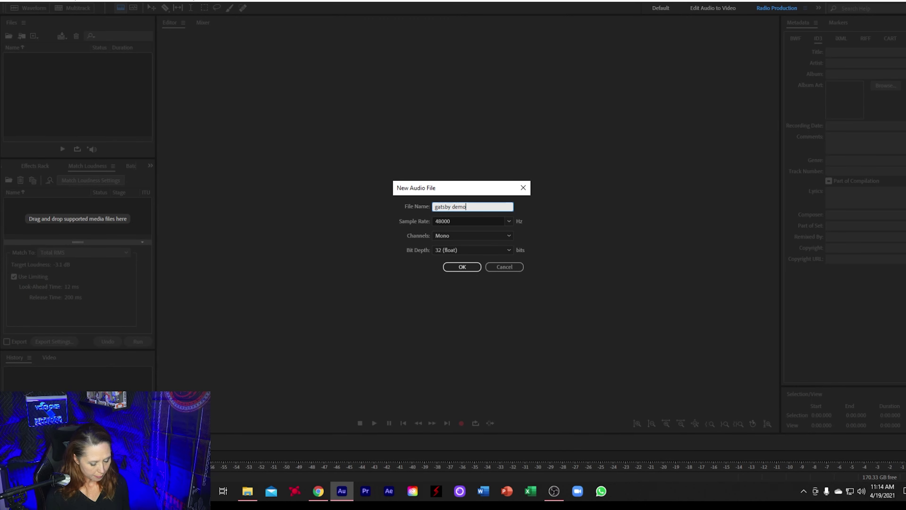
pyautogui.click(509, 221)
pyautogui.click(473, 301)
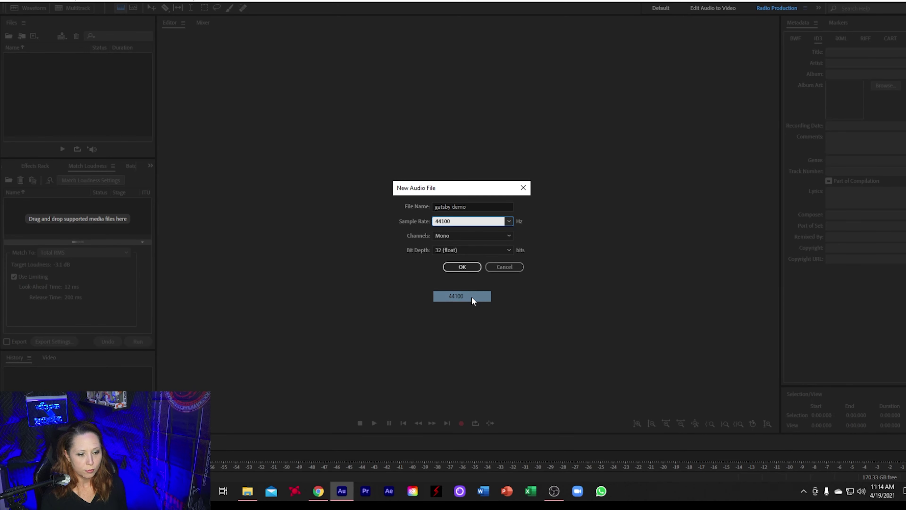
pyautogui.click(456, 250)
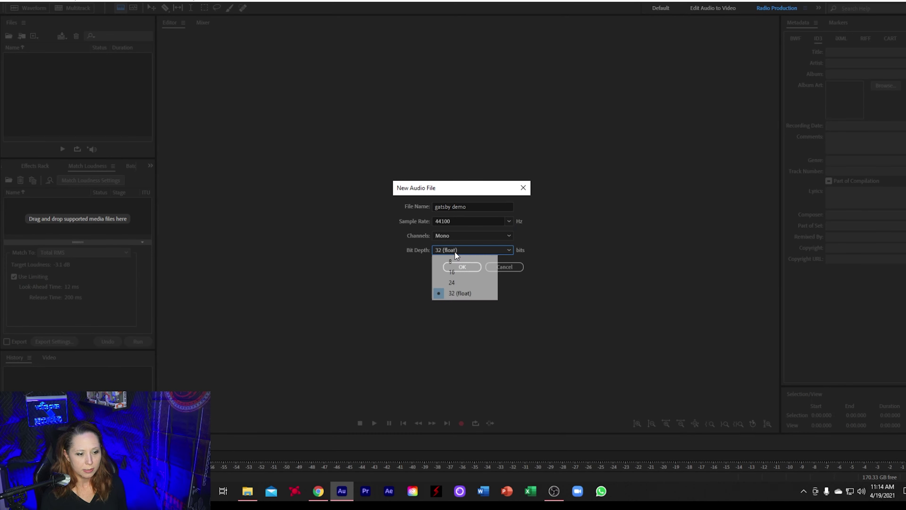
pyautogui.click(460, 273)
pyautogui.click(462, 267)
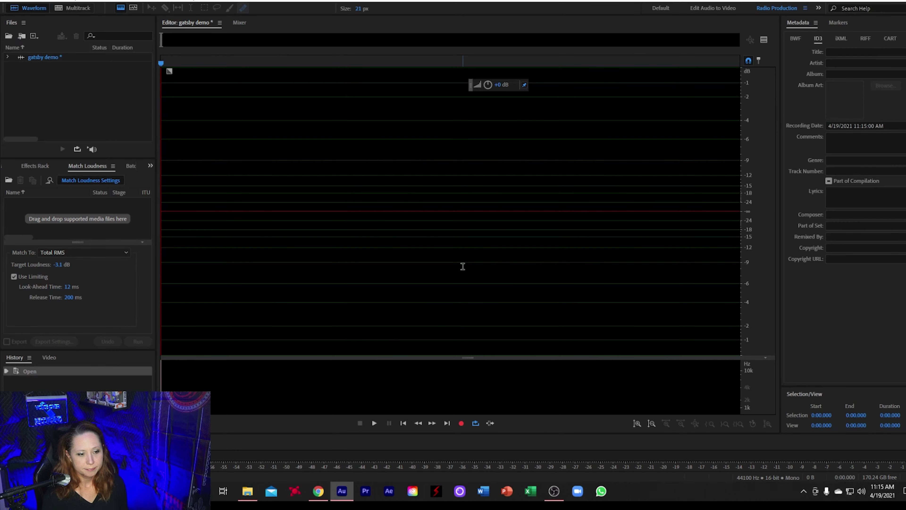
# - Shrink the Google Books Chapter I window, then start recording in Audition
pyautogui.click(318, 491)
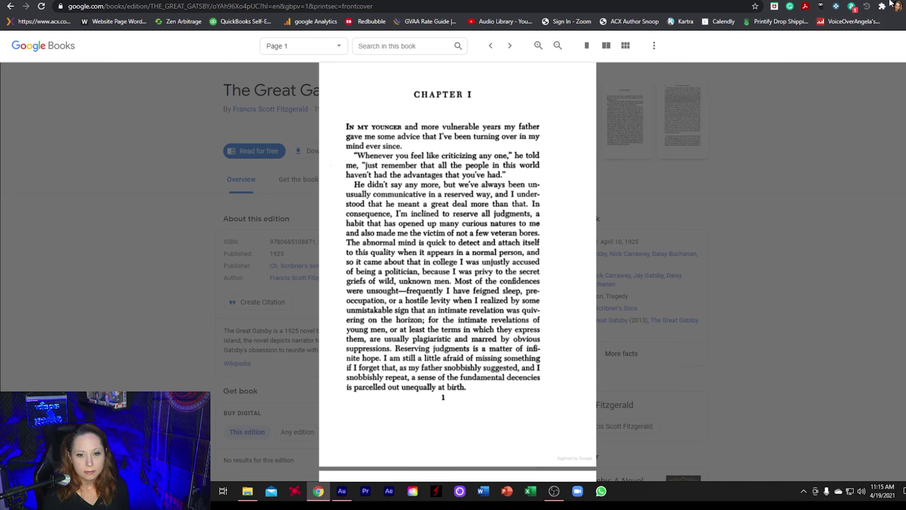
pyautogui.press('super+Down')
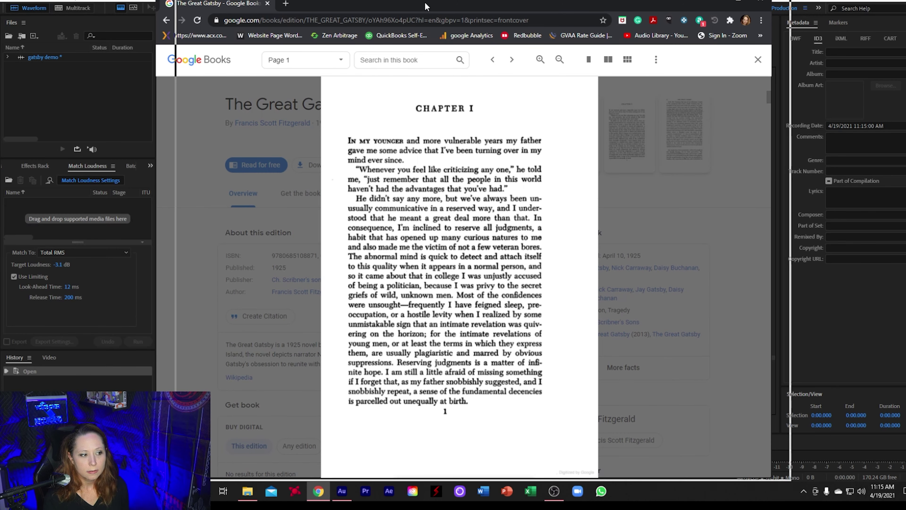
pyautogui.click(81, 94)
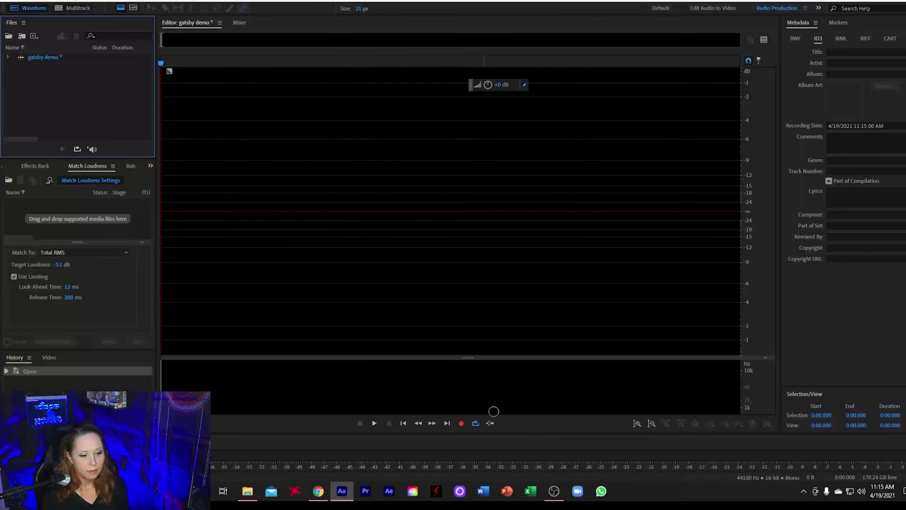
pyautogui.click(461, 424)
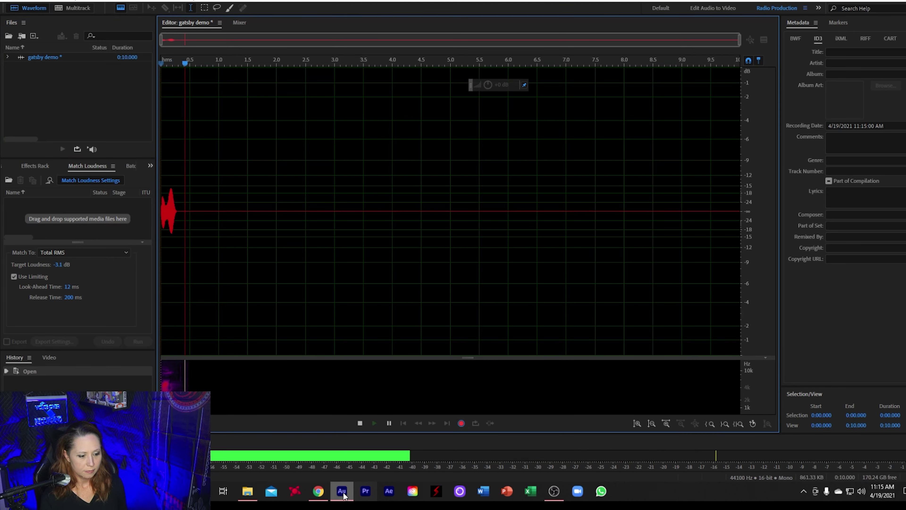
# - Bring the Chapter I page forward and narrate about three minutes of it
pyautogui.click(318, 491)
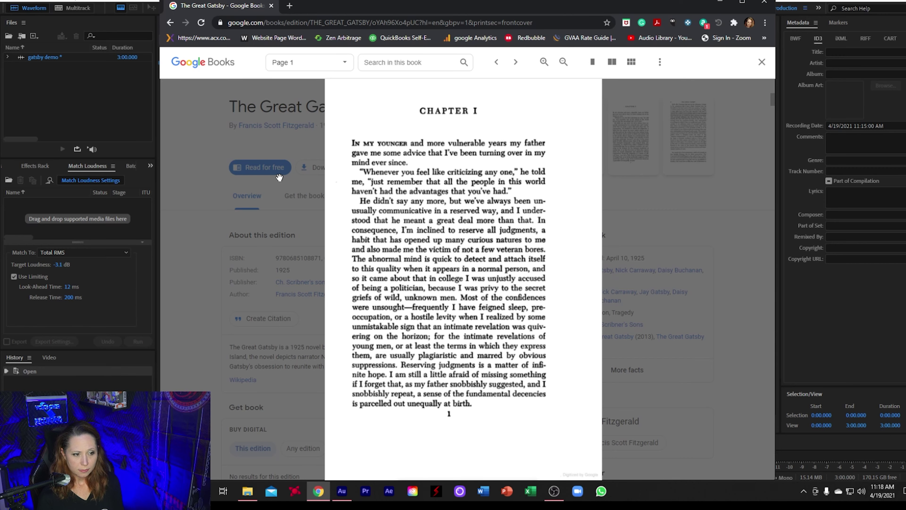
# - Stop recording at 2:53.708 and place the playhead within the take
pyautogui.click(62, 112)
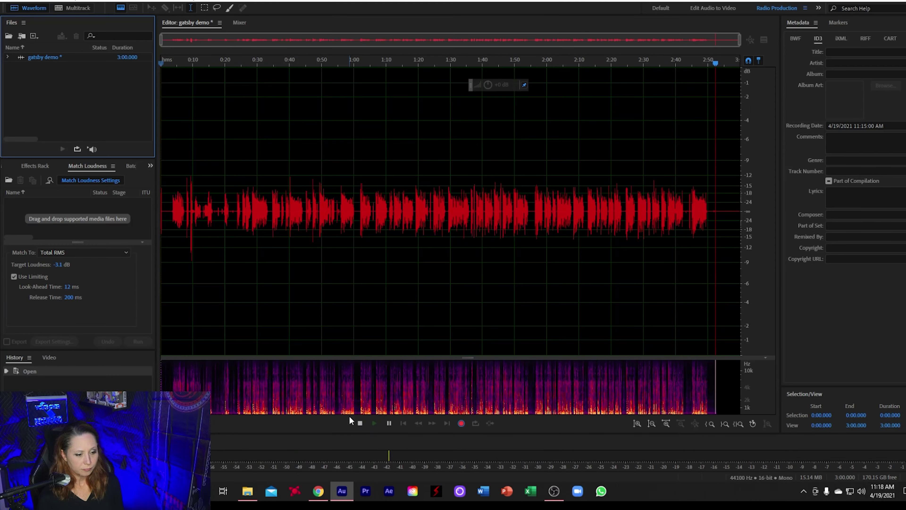
pyautogui.click(360, 423)
pyautogui.click(449, 206)
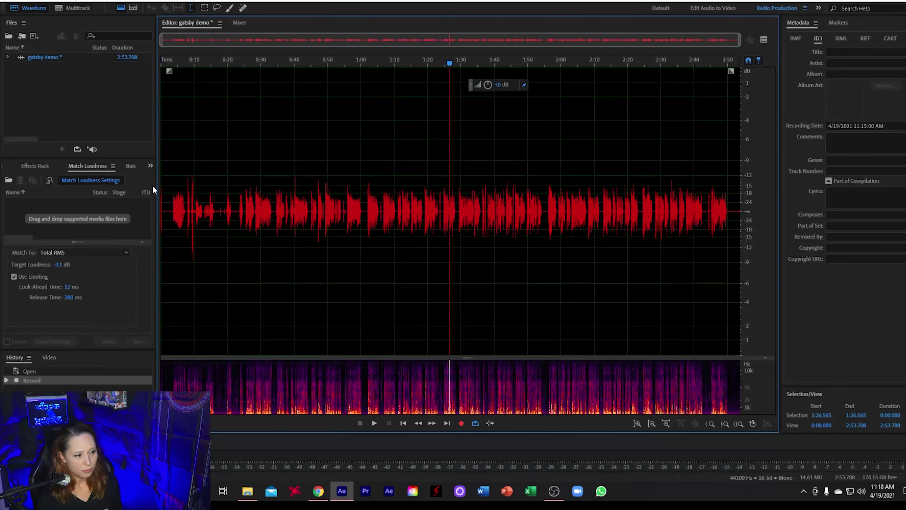
# - Choose the Audiobook preset in the Effects Rack's preset list
pyautogui.click(29, 166)
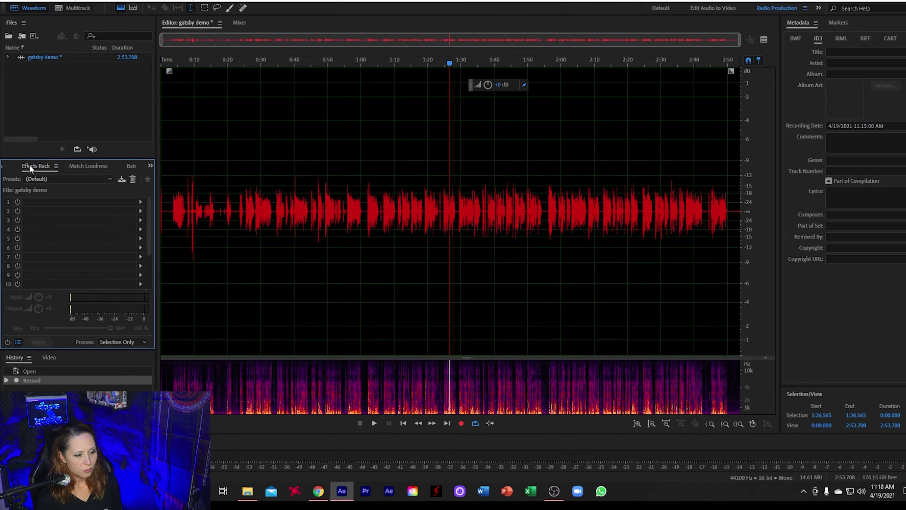
pyautogui.click(110, 178)
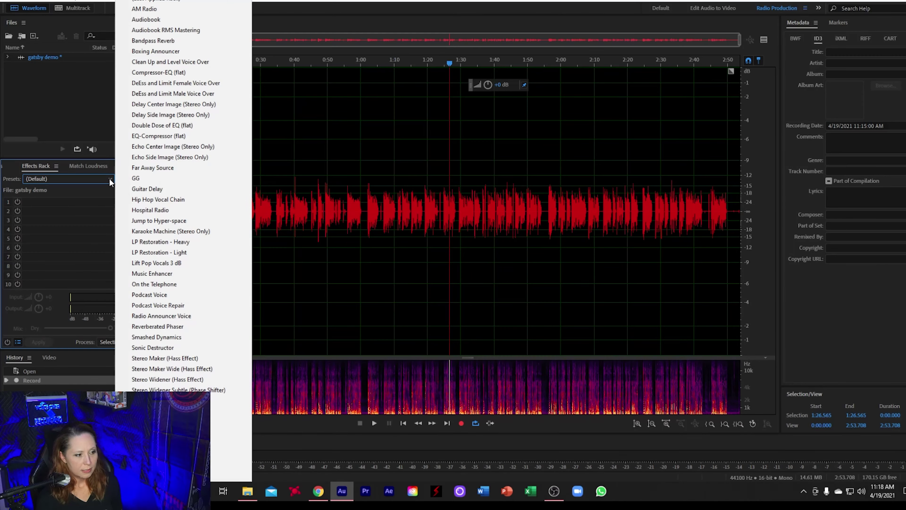
pyautogui.click(148, 21)
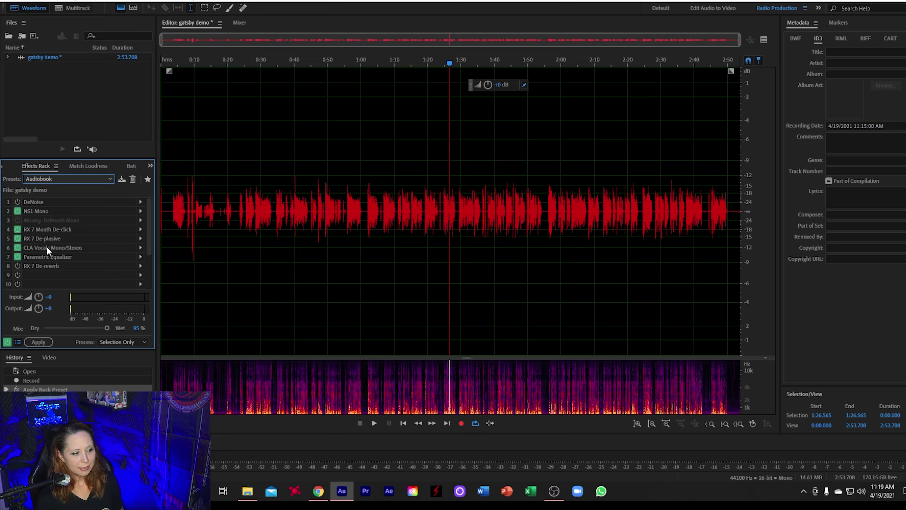
# - Open the slot 6 CLA Vocals Mono/Stereo effect and inspect its Compress fader
pyautogui.click(140, 248)
pyautogui.click(143, 259)
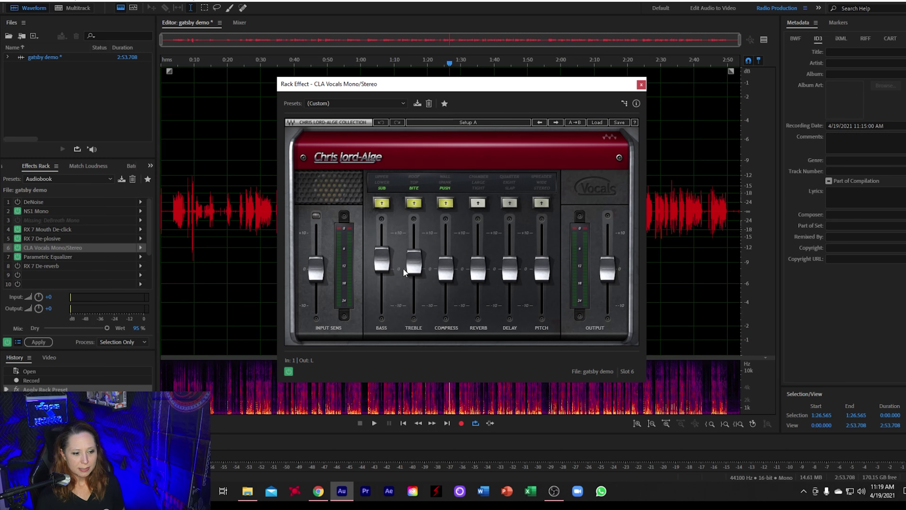
pyautogui.moveTo(448, 281)
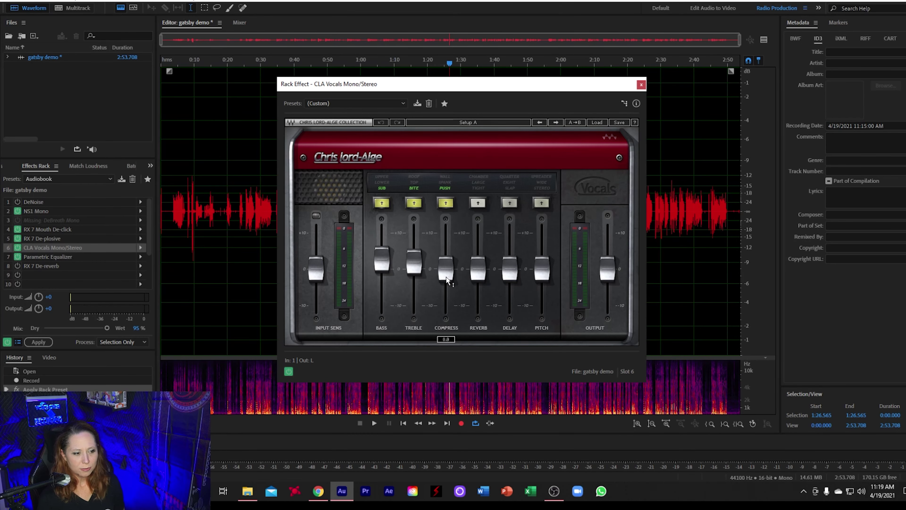
pyautogui.click(446, 270)
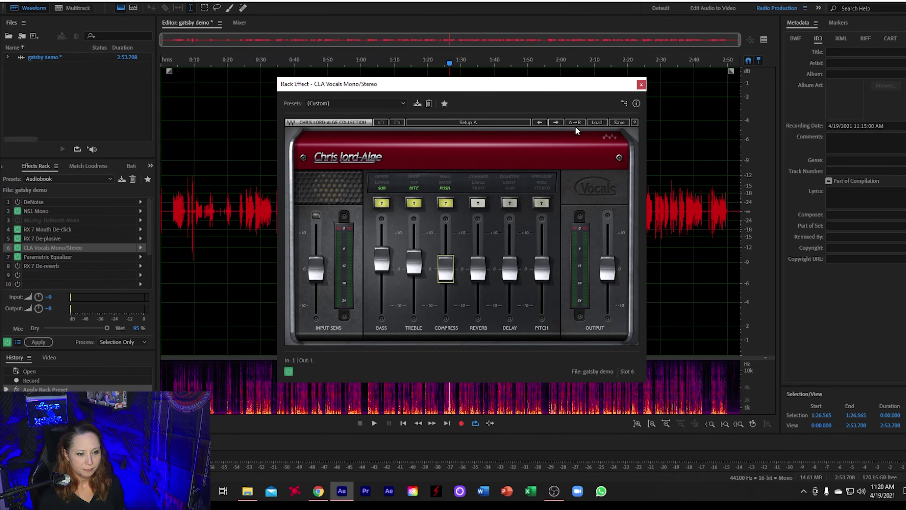
# - Close CLA Vocals, then review the slot 7 Parametric Equalizer curve and close it
pyautogui.click(639, 85)
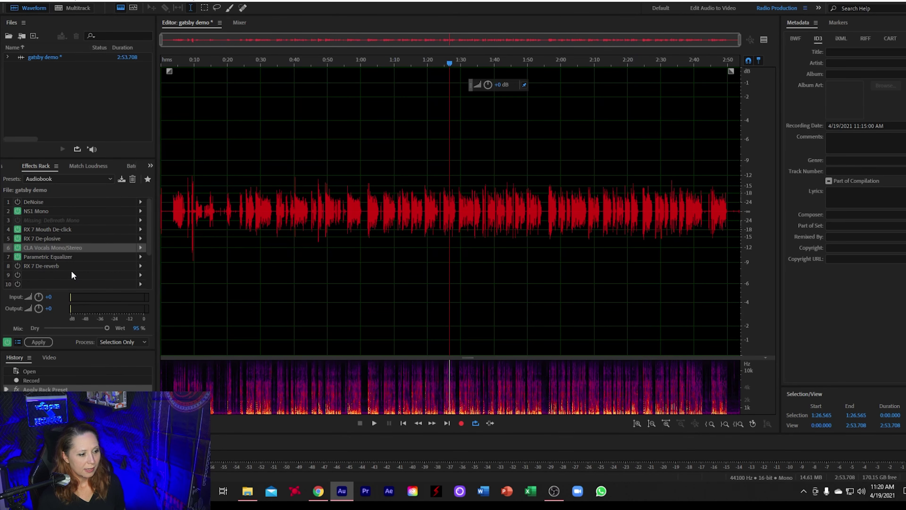
pyautogui.click(69, 257)
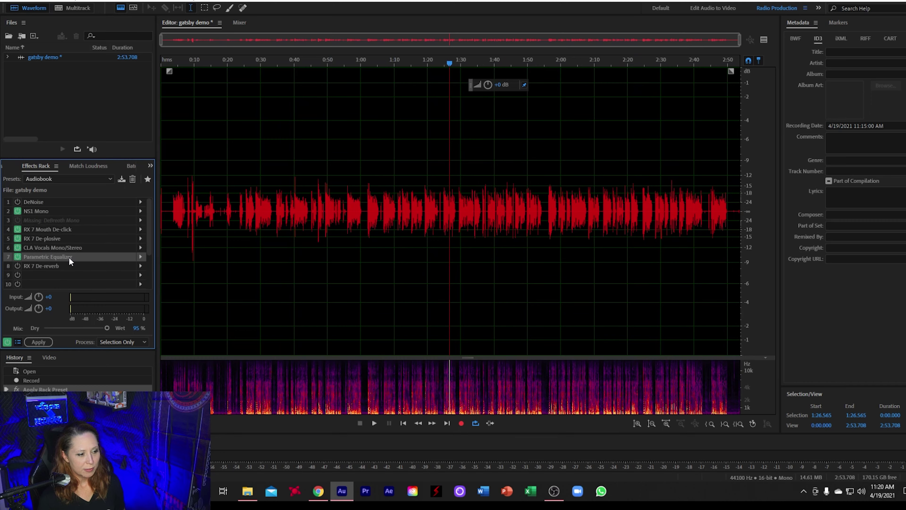
pyautogui.click(140, 256)
pyautogui.click(157, 268)
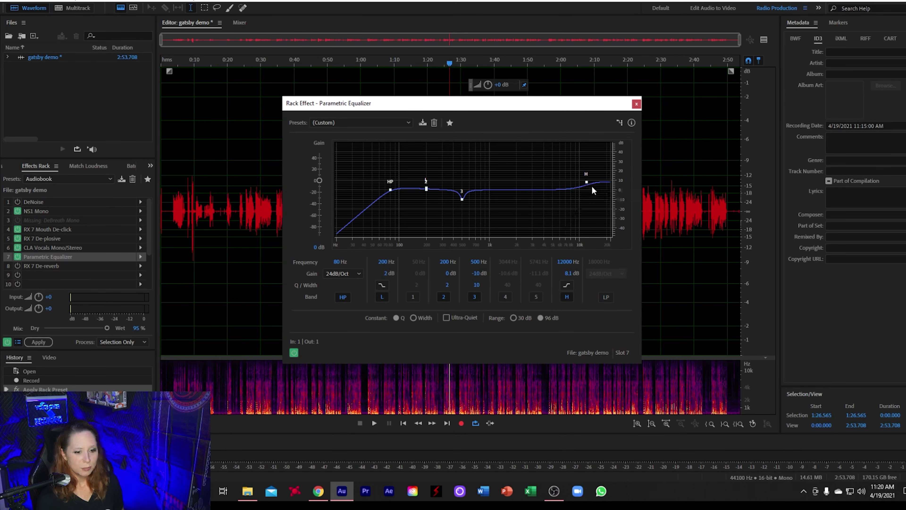
pyautogui.click(636, 104)
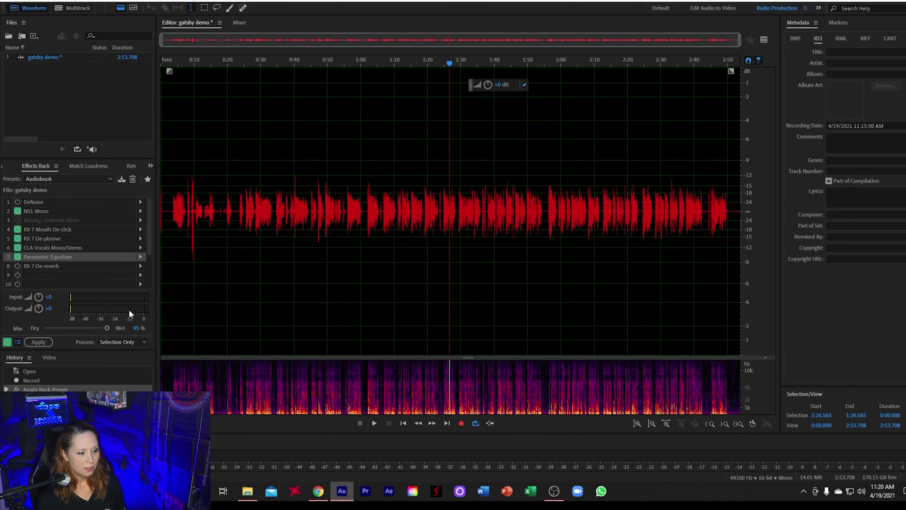
# - Apply the Audiobook effects chain to the narration and zoom in near its start
pyautogui.click(38, 343)
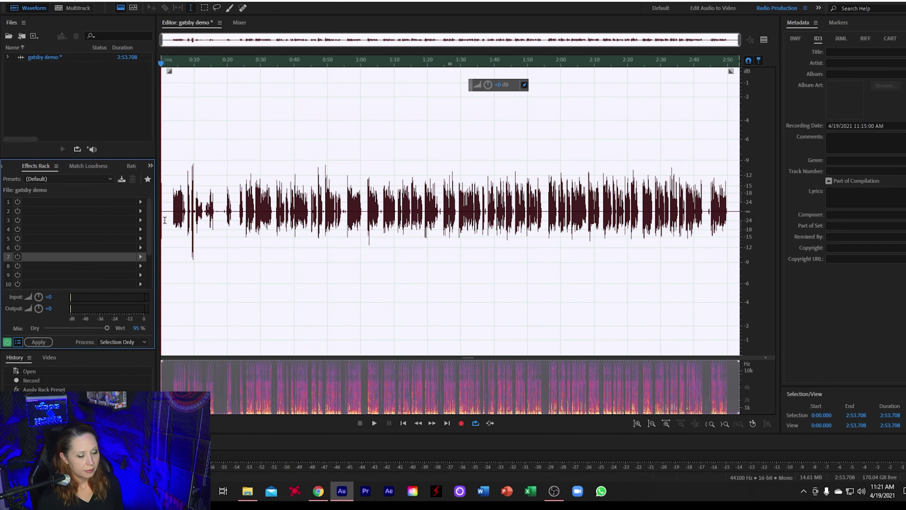
pyautogui.scroll(6, 165, 219)
pyautogui.click(262, 251)
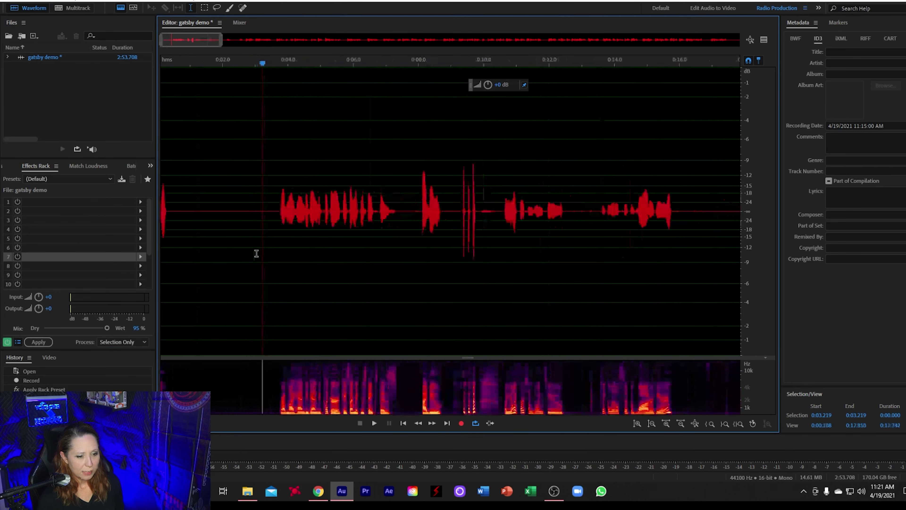
pyautogui.scroll(4, 256, 254)
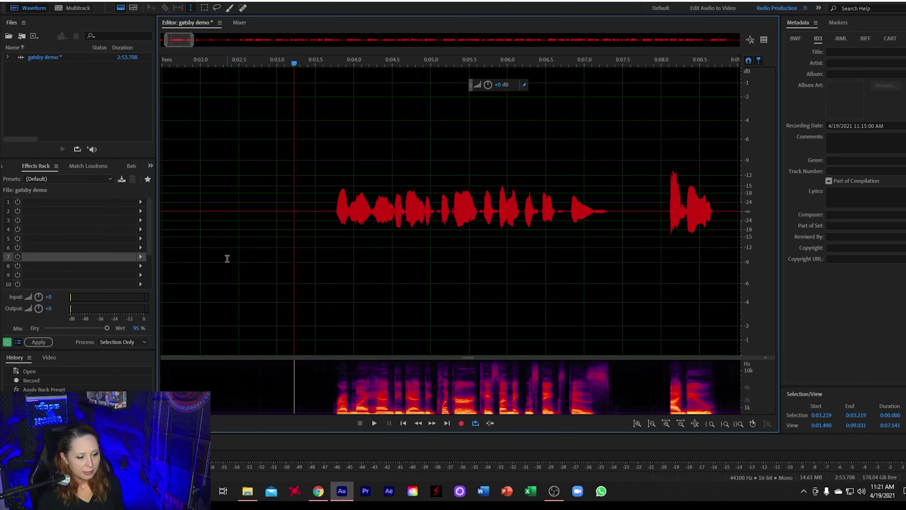
# - Compare silent gaps and select room tone around 0:03.0–0:03.44, before the first phrase
pyautogui.moveTo(201, 266); pyautogui.dragTo(308, 275)
pyautogui.click(277, 256)
pyautogui.scroll(-4, 277, 256)
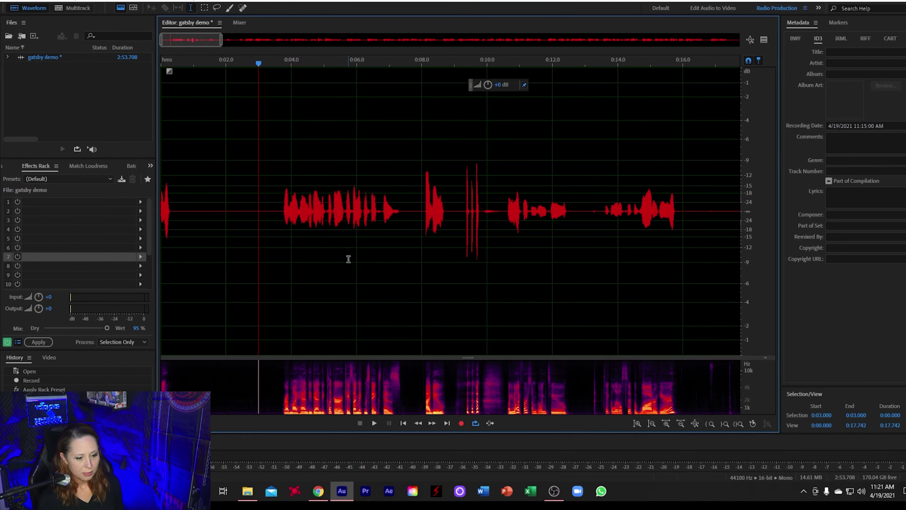
pyautogui.scroll(-4, 348, 259)
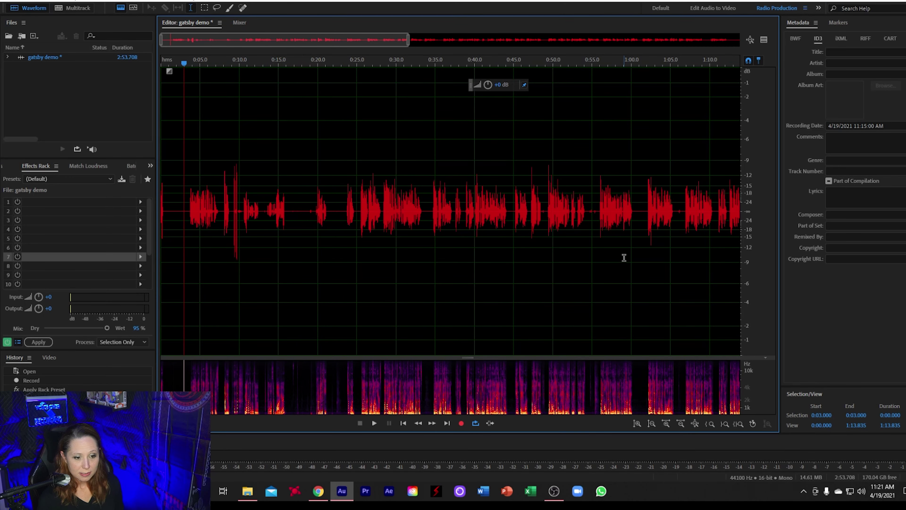
pyautogui.scroll(8, 502, 266)
pyautogui.moveTo(434, 288); pyautogui.dragTo(601, 299)
pyautogui.scroll(-7, 554, 266)
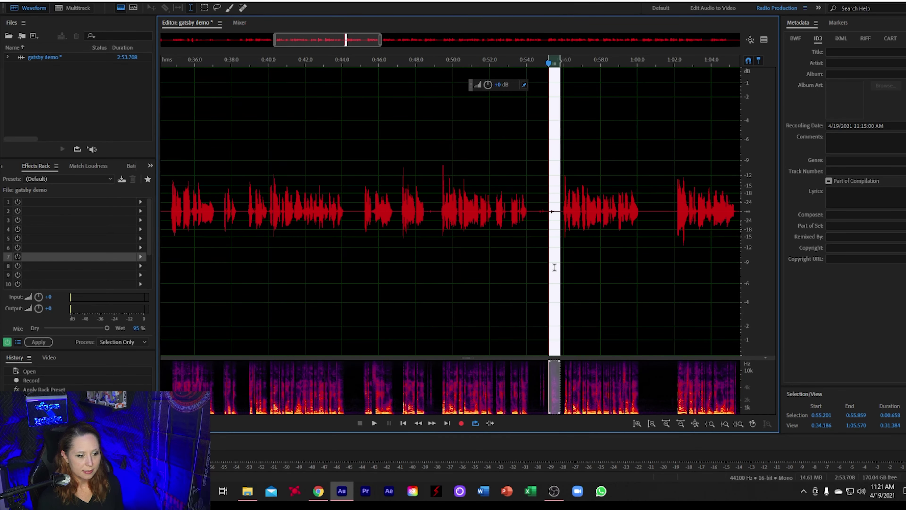
pyautogui.scroll(6, 252, 248)
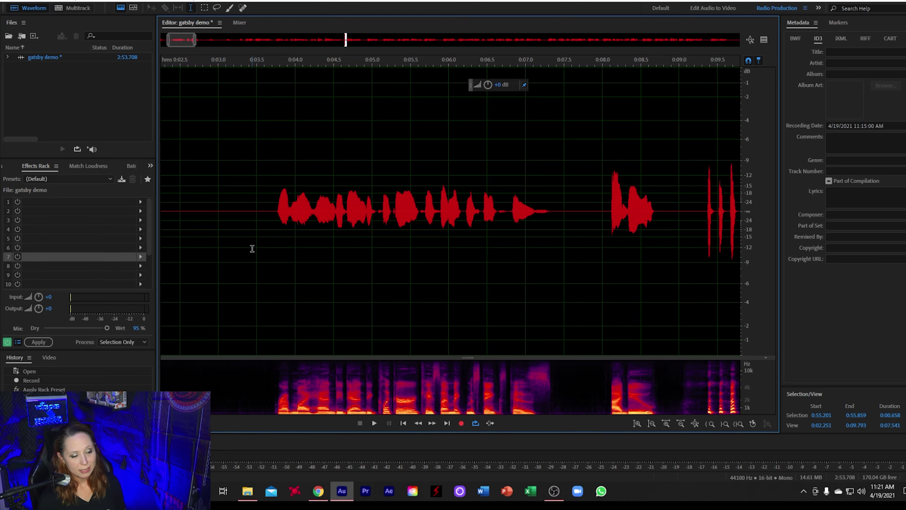
pyautogui.moveTo(252, 249); pyautogui.dragTo(212, 253)
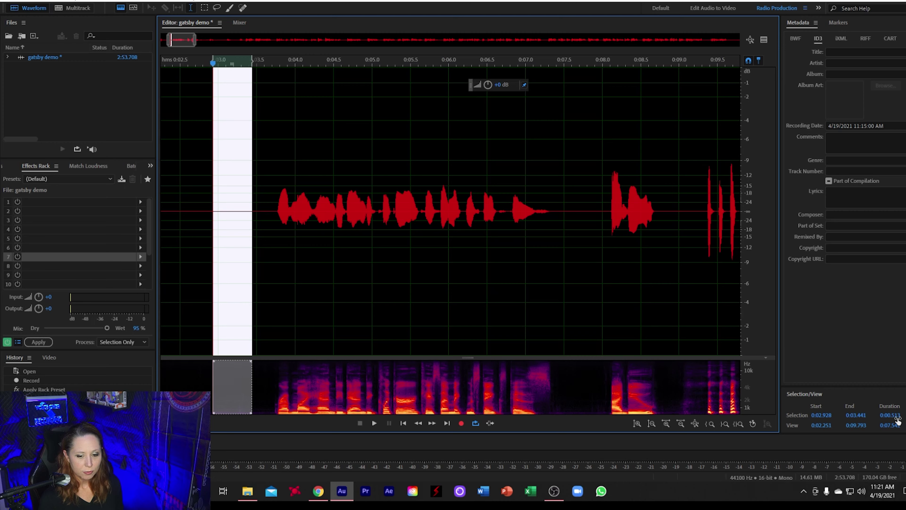
# - Select room tone from 0:02.953 to 0:03.500 and copy it
pyautogui.click(230, 298)
pyautogui.moveTo(216, 298); pyautogui.dragTo(253, 307)
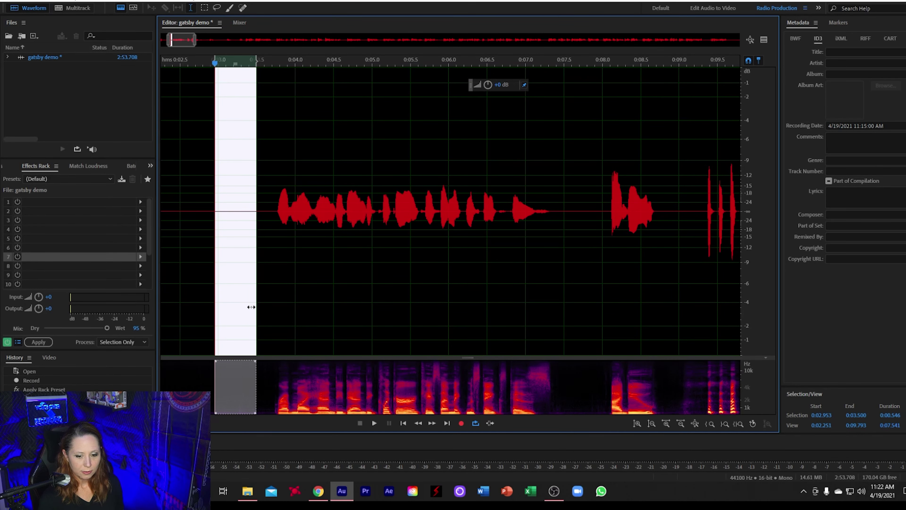
pyautogui.rightClick(236, 319)
pyautogui.click(270, 190)
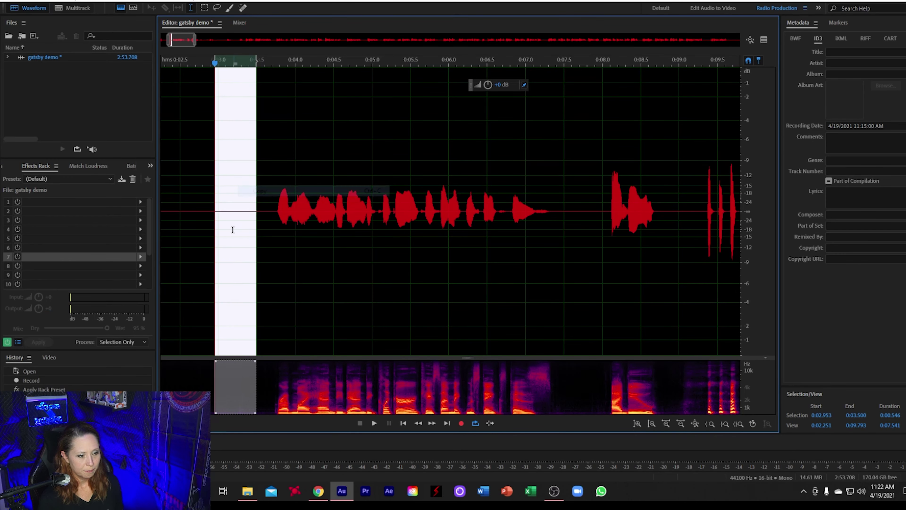
# - Delete everything before the first phrase, from 0:00 to 0:03.758
pyautogui.click(231, 230)
pyautogui.moveTo(181, 39); pyautogui.dragTo(173, 39)
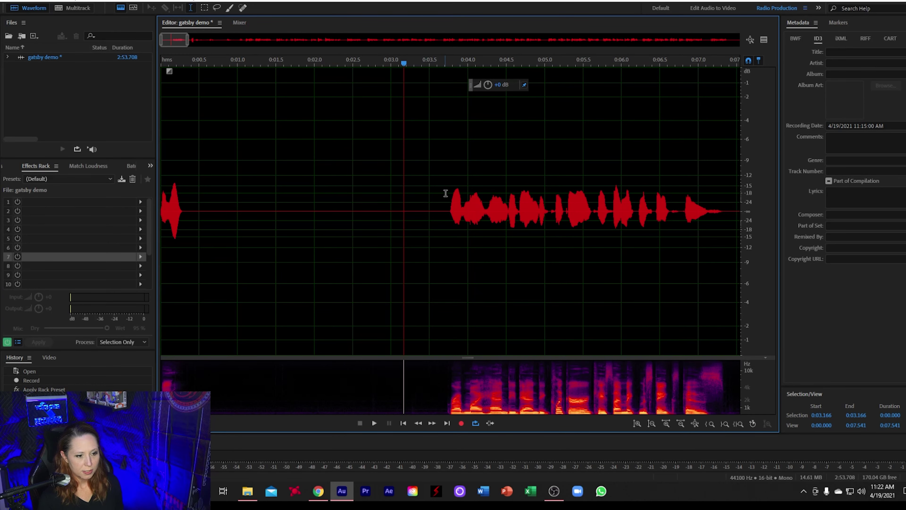
pyautogui.moveTo(449, 193); pyautogui.dragTo(120, 209)
pyautogui.press('Delete')
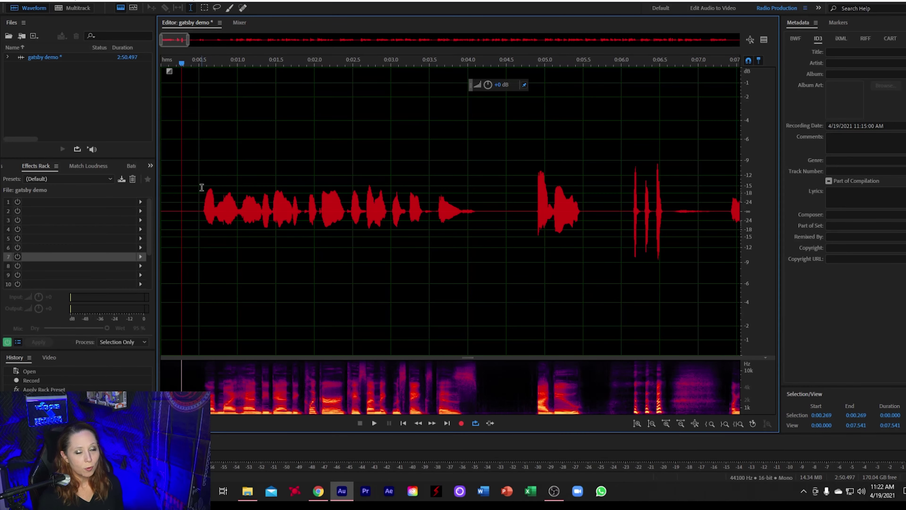
# - Paste the copied room tone at the start and remove its first 0.249 s
pyautogui.scroll(2, 178, 191)
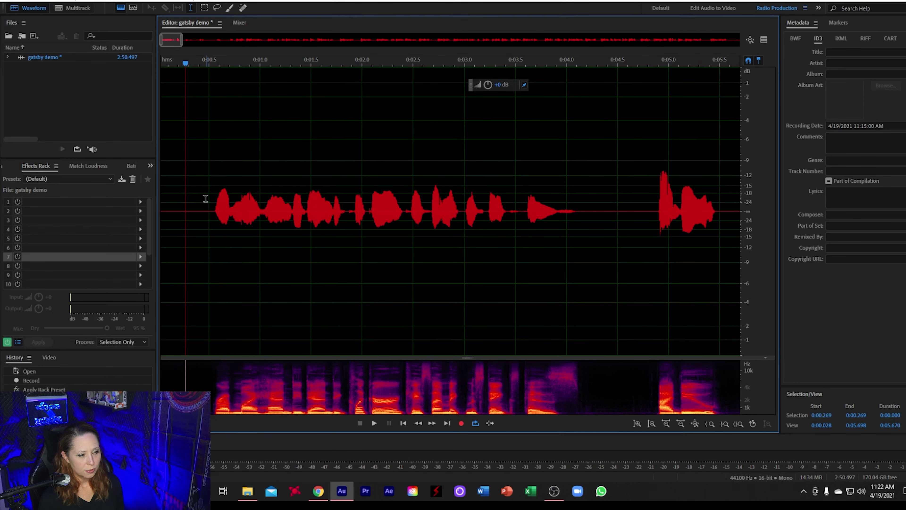
pyautogui.hotkey('ctrl', 'v')
pyautogui.click(215, 209)
pyautogui.moveTo(184, 210); pyautogui.dragTo(149, 222)
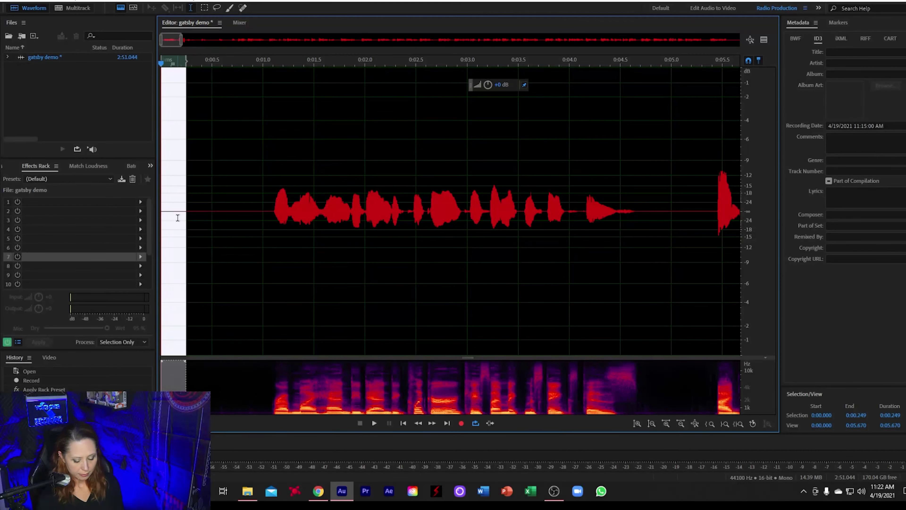
pyautogui.press('Delete')
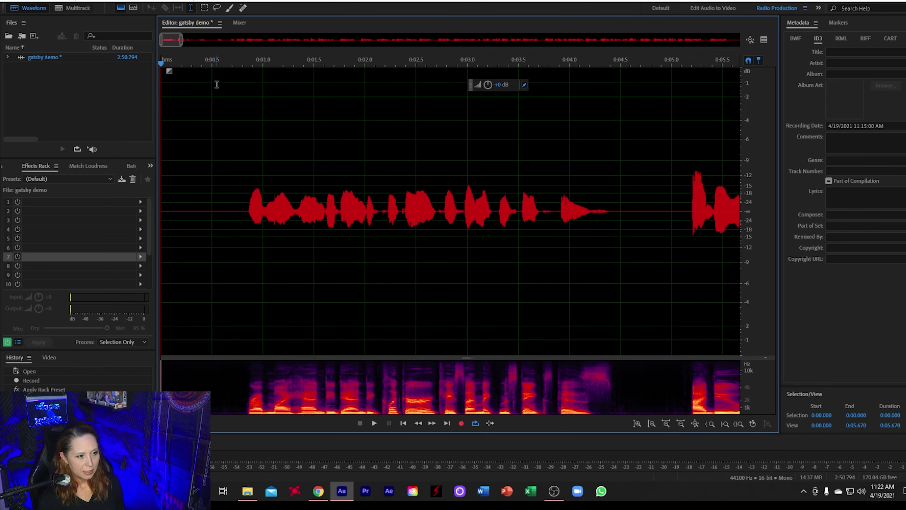
# - Check the half-second lead-in, leaving the file at 2:50.794
pyautogui.click(212, 64)
pyautogui.moveTo(211, 89); pyautogui.dragTo(262, 93)
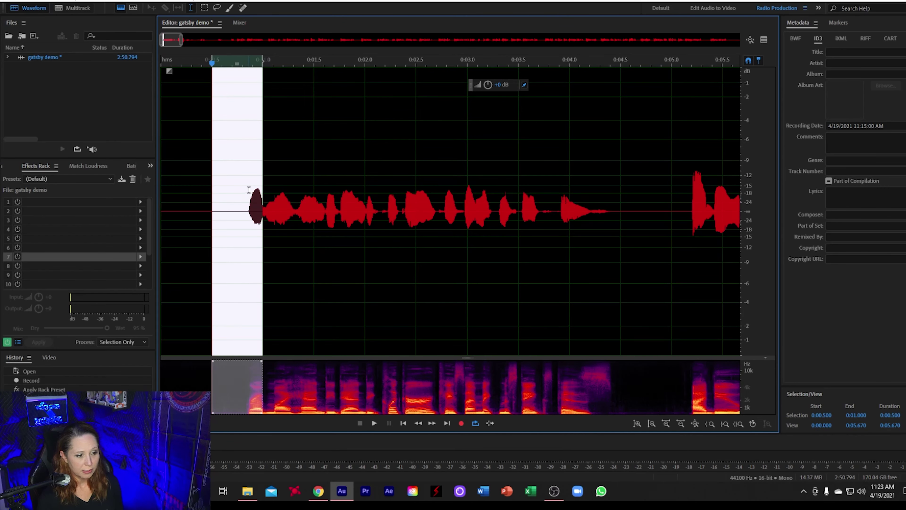
pyautogui.click(223, 204)
pyautogui.scroll(-3, 201, 177)
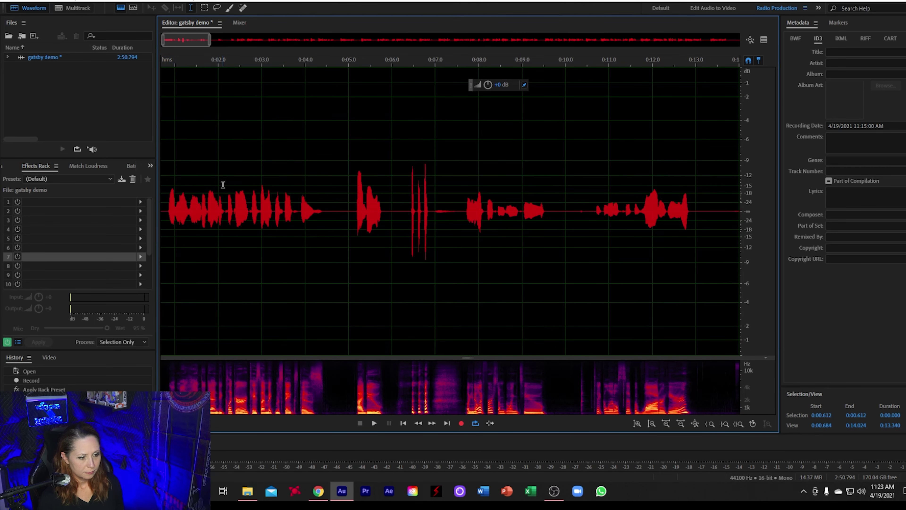
pyautogui.scroll(-1, 274, 184)
# - Listen to the opening narration from the start of the file
pyautogui.scroll(2, 186, 184)
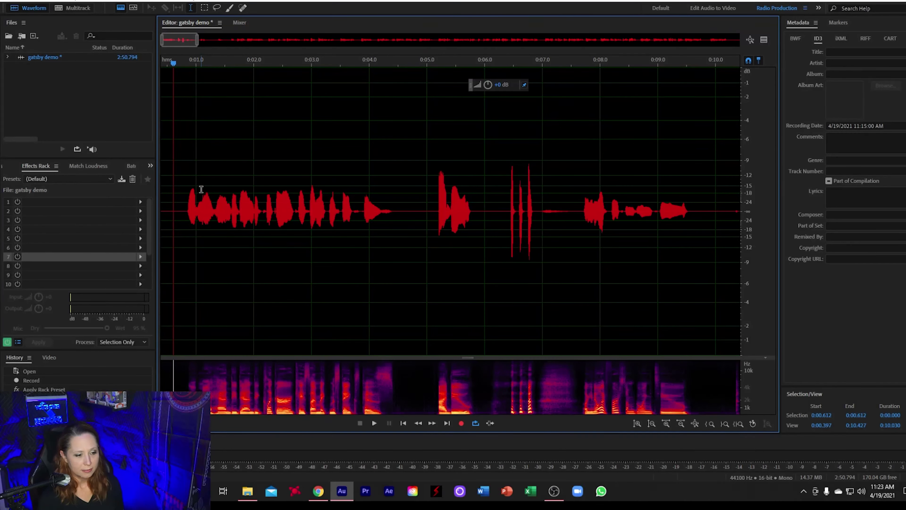
pyautogui.click(262, 185)
pyautogui.scroll(-2, 290, 181)
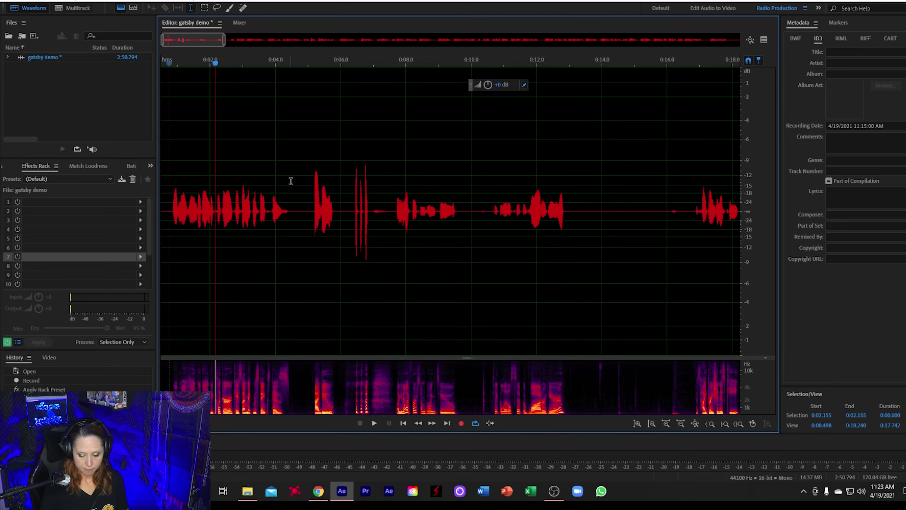
pyautogui.click(168, 198)
pyautogui.press('space')
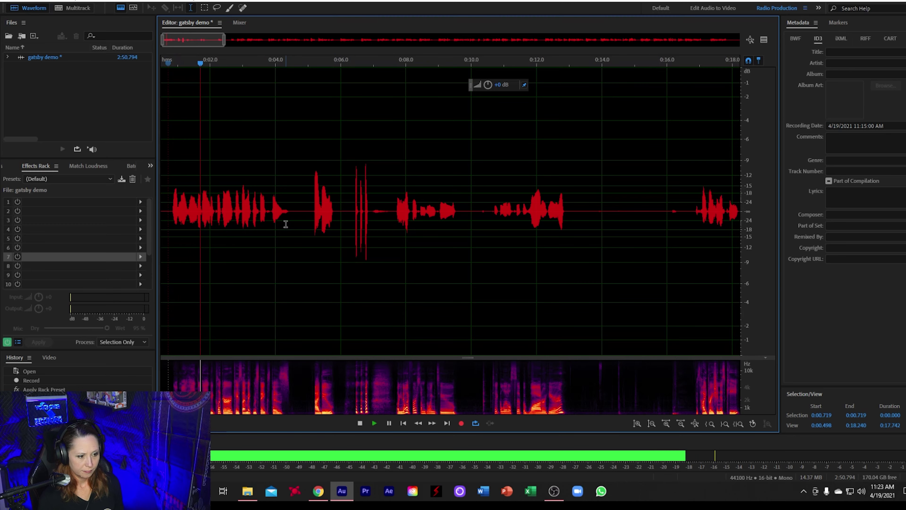
pyautogui.press('space')
pyautogui.click(317, 203)
pyautogui.scroll(2, 363, 203)
pyautogui.hscroll(5, 366, 204)
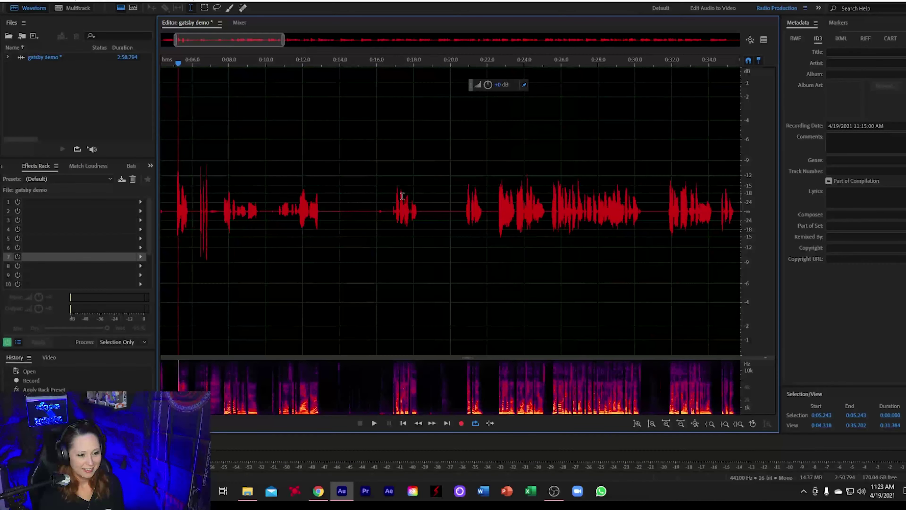
pyautogui.scroll(-2, 367, 200)
# - Play from about 0:10.6 through 0:16.7 to find where the opening take ends
pyautogui.click(234, 202)
pyautogui.click(228, 196)
pyautogui.press('space')
pyautogui.click(378, 196)
pyautogui.scroll(-2, 377, 198)
pyautogui.hscroll(4, 316, 201)
pyautogui.scroll(2, 316, 200)
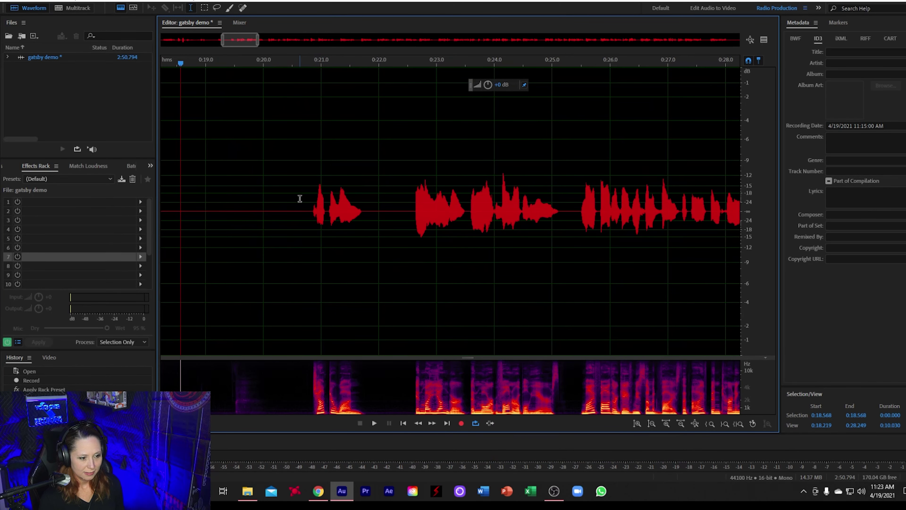
pyautogui.press('space')
# - Delete the audio from 0:00.791 to 0:20.843, shortening the file to 2:30.742
pyautogui.click(311, 205)
pyautogui.moveTo(310, 205); pyautogui.dragTo(206, 222)
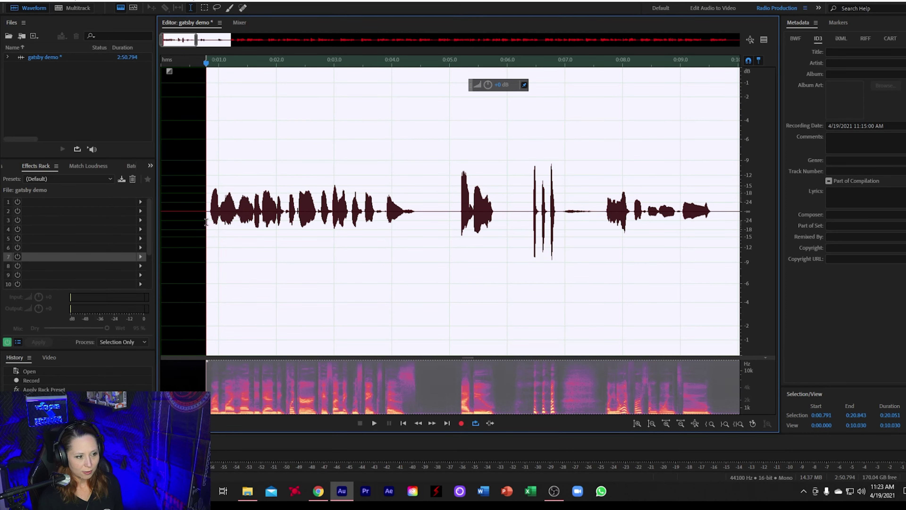
pyautogui.press('Delete')
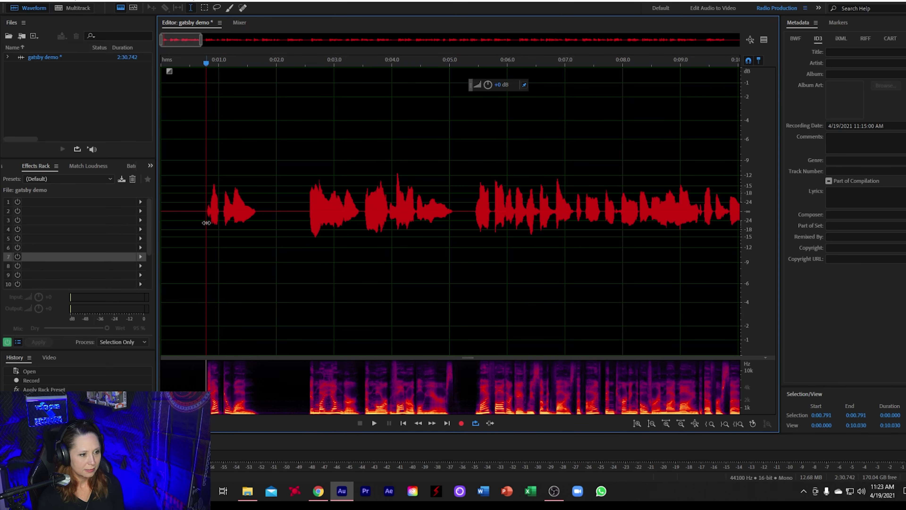
pyautogui.scroll(5, 192, 212)
# - Check the lead-in length and play the narration from about 0:00.8
pyautogui.click(232, 212)
pyautogui.scroll(-2, 252, 231)
pyautogui.click(257, 223)
pyautogui.moveTo(258, 223); pyautogui.dragTo(413, 221)
pyautogui.click(345, 222)
pyautogui.scroll(-3, 289, 227)
pyautogui.scroll(1, 289, 227)
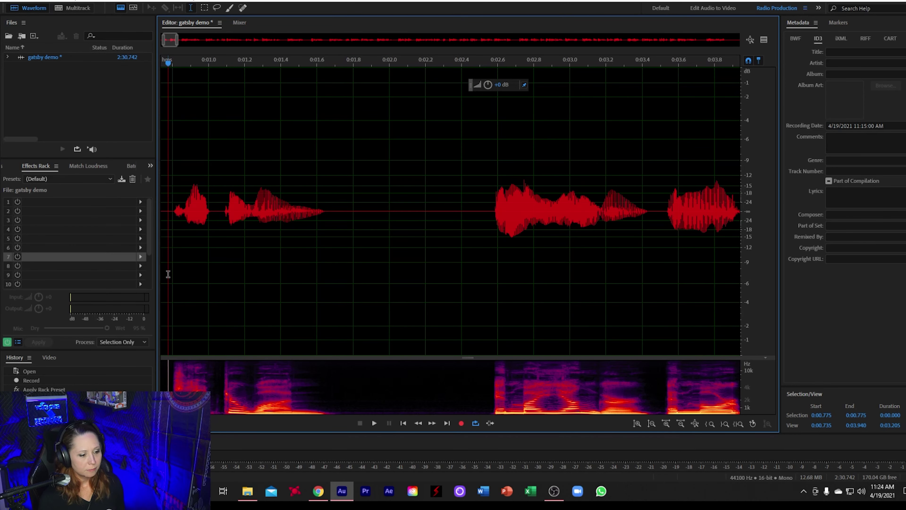
pyautogui.press('space')
pyautogui.press('space')
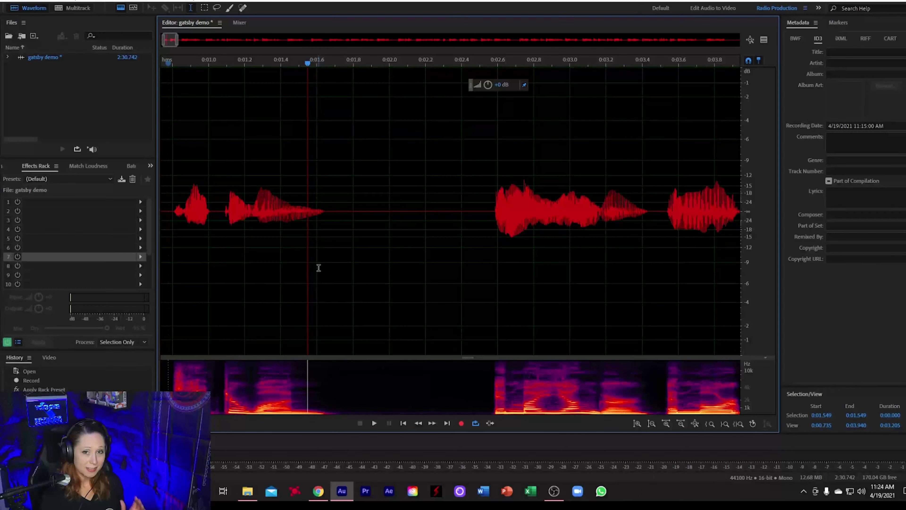
# - Replace the 0:01.736–0:02.545 pause with the copied room tone at 0:02.0
pyautogui.moveTo(342, 265); pyautogui.dragTo(491, 279)
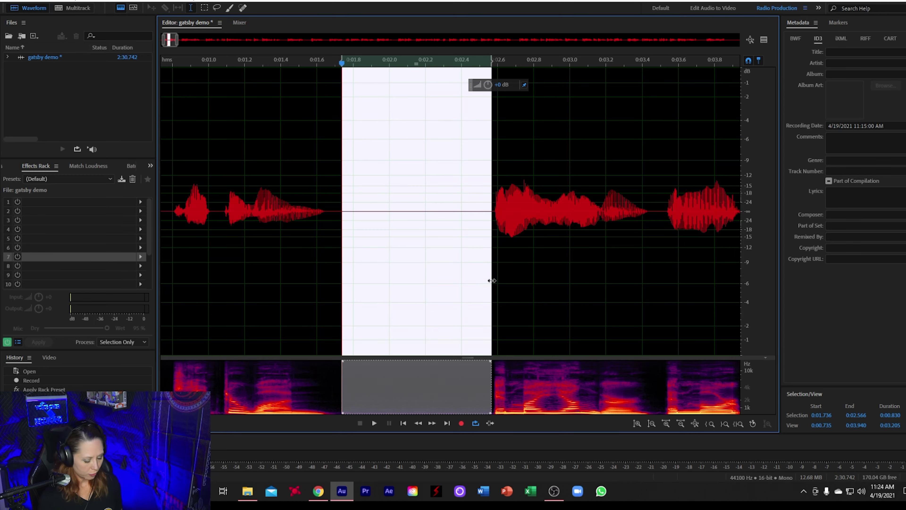
pyautogui.hotkey('ctrl', 'v')
pyautogui.click(388, 278)
pyautogui.hotkey('ctrl', 'v')
pyautogui.scroll(-4, 328, 259)
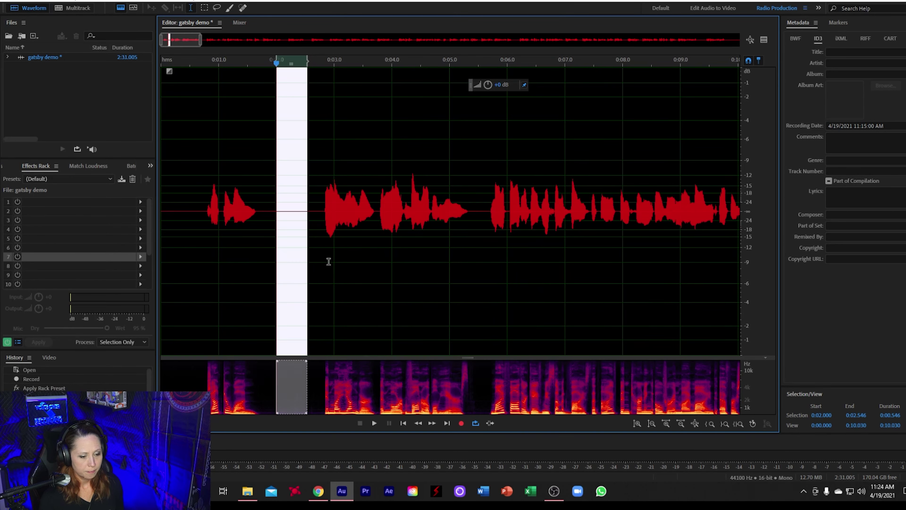
pyautogui.click(315, 260)
# - Undo the last change and play through roughly 0:26–0:31 to locate the flub
pyautogui.press('space')
pyautogui.scroll(-3, 315, 264)
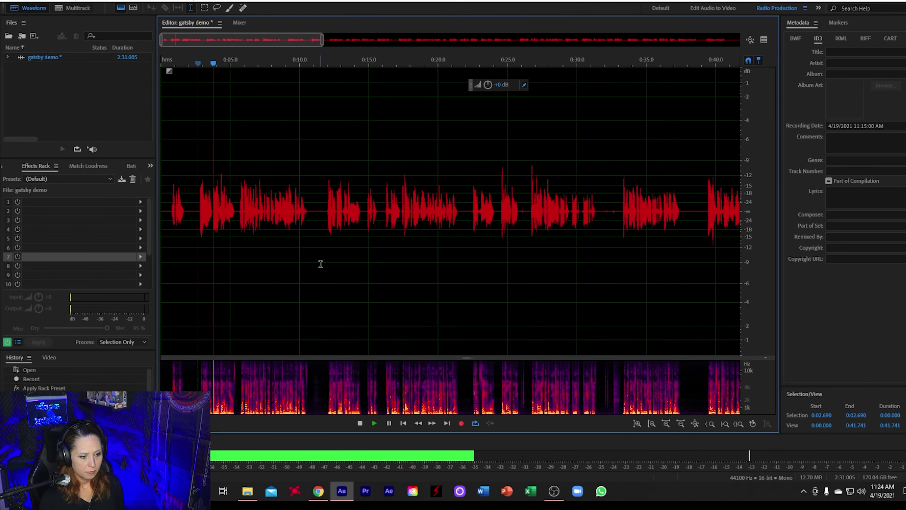
pyautogui.press('space')
pyautogui.scroll(4, 309, 273)
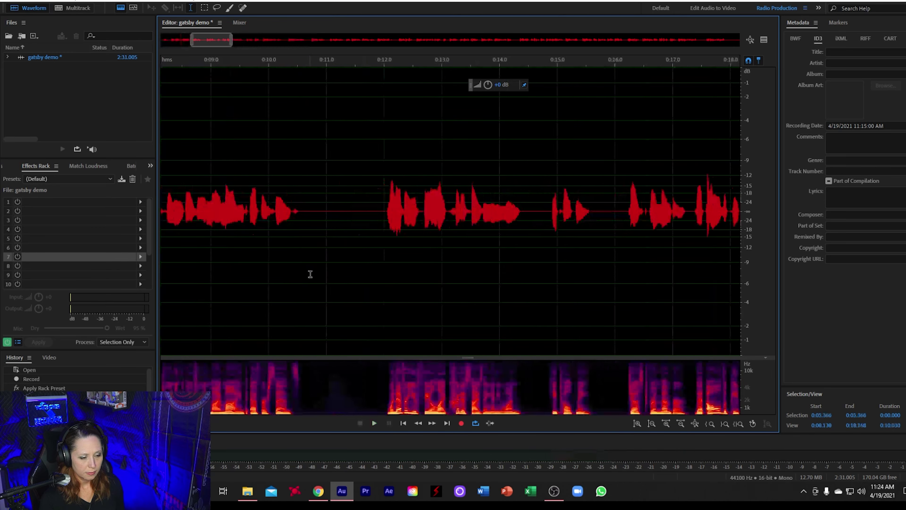
pyautogui.hotkey('ctrl', 'z')
pyautogui.press('space')
pyautogui.scroll(-5, 394, 277)
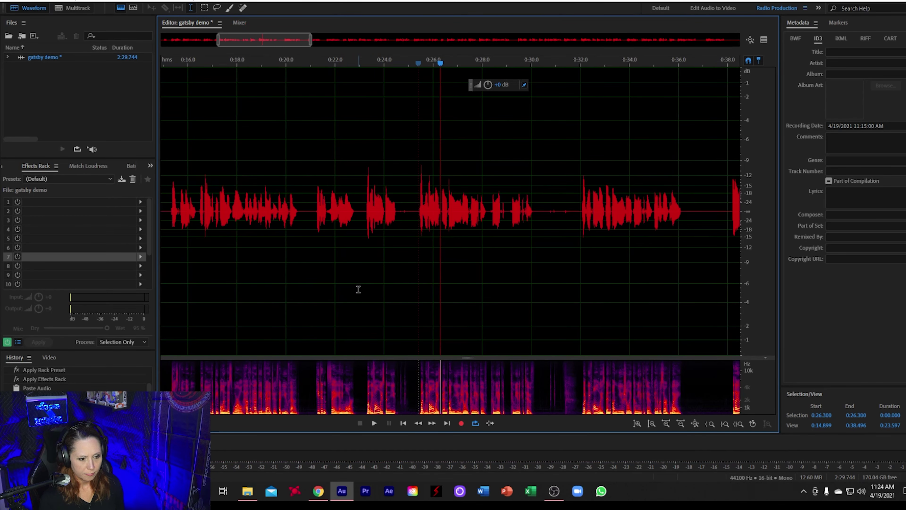
pyautogui.click(358, 289)
pyautogui.click(563, 288)
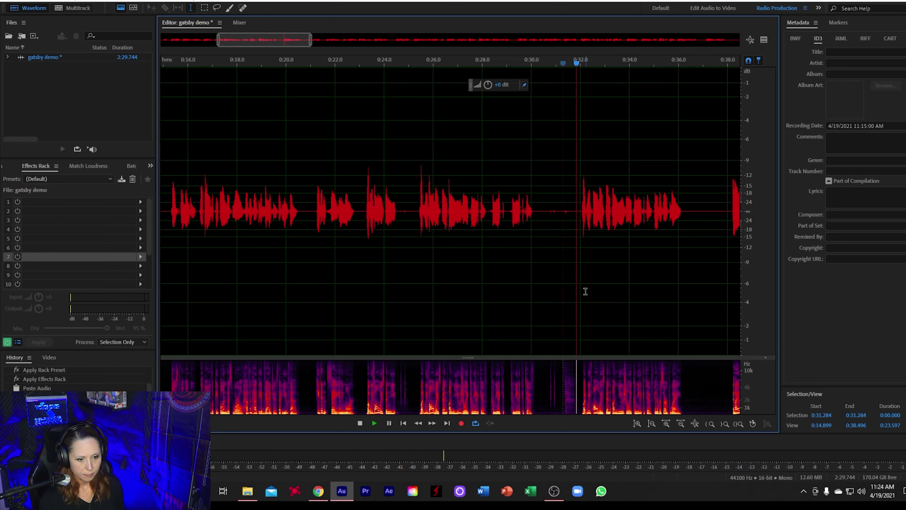
pyautogui.press('space')
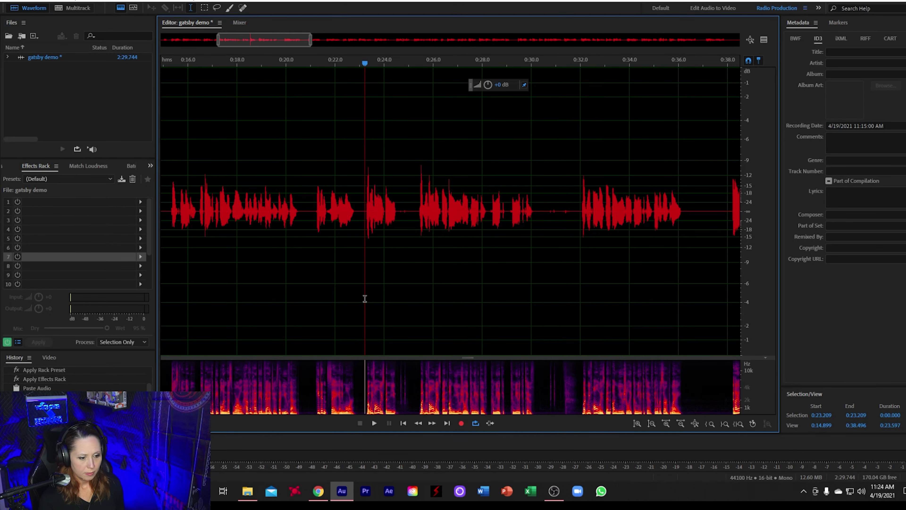
# - Delete the flubbed stretch from 0:23.225 to 0:32.062, leaving the file at 2:20.907
pyautogui.moveTo(364, 299); pyautogui.dragTo(578, 306)
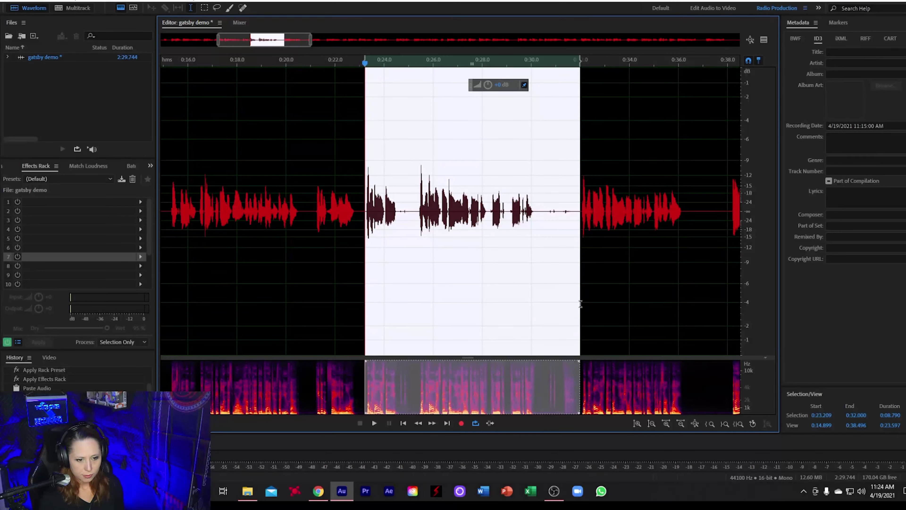
pyautogui.scroll(5, 393, 289)
pyautogui.click(345, 280)
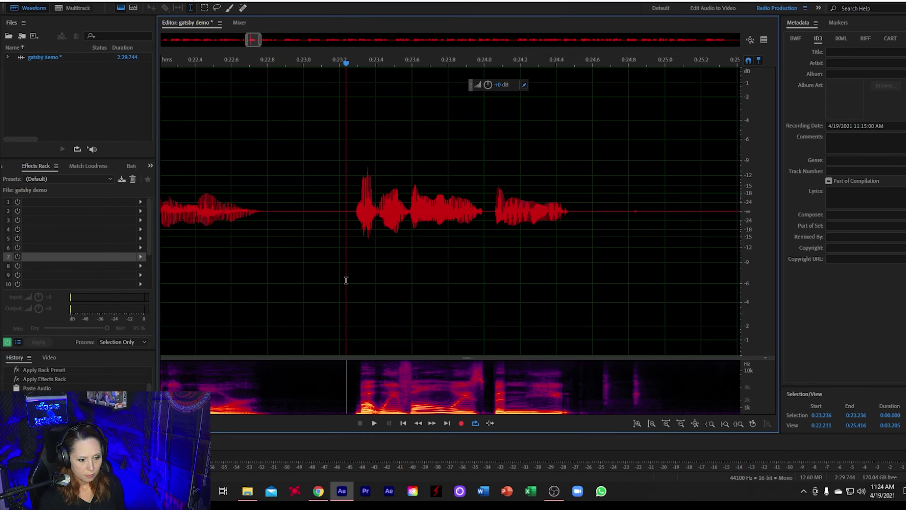
pyautogui.moveTo(343, 279); pyautogui.dragTo(682, 304)
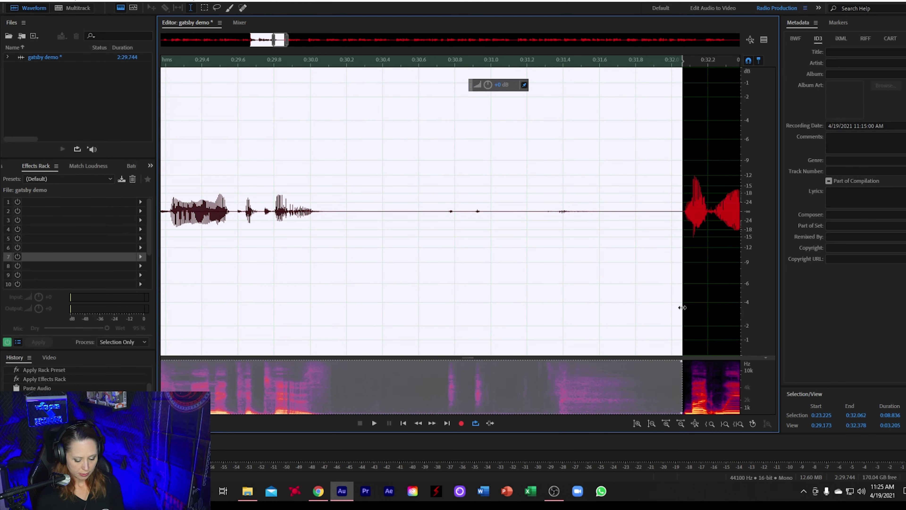
pyautogui.moveTo(682, 307); pyautogui.dragTo(682, 307)
pyautogui.press('Delete')
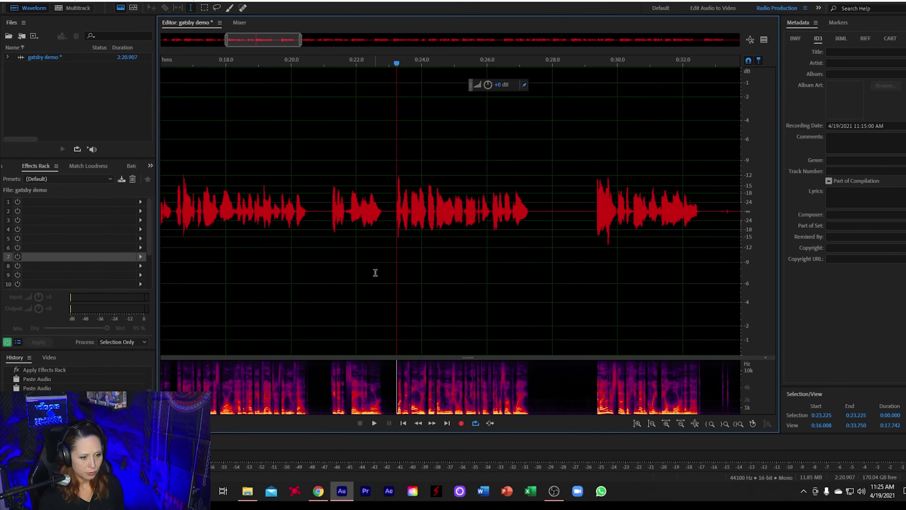
pyautogui.press('space')
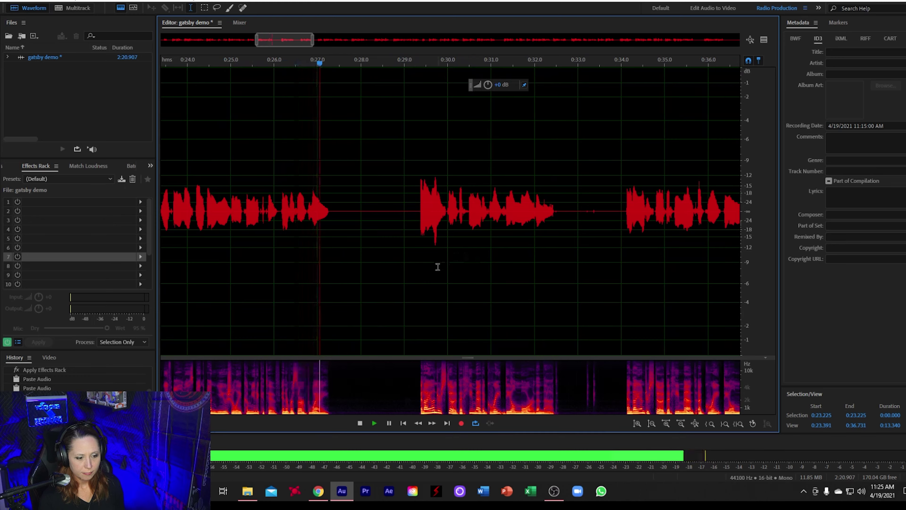
pyautogui.press('space')
pyautogui.click(375, 267)
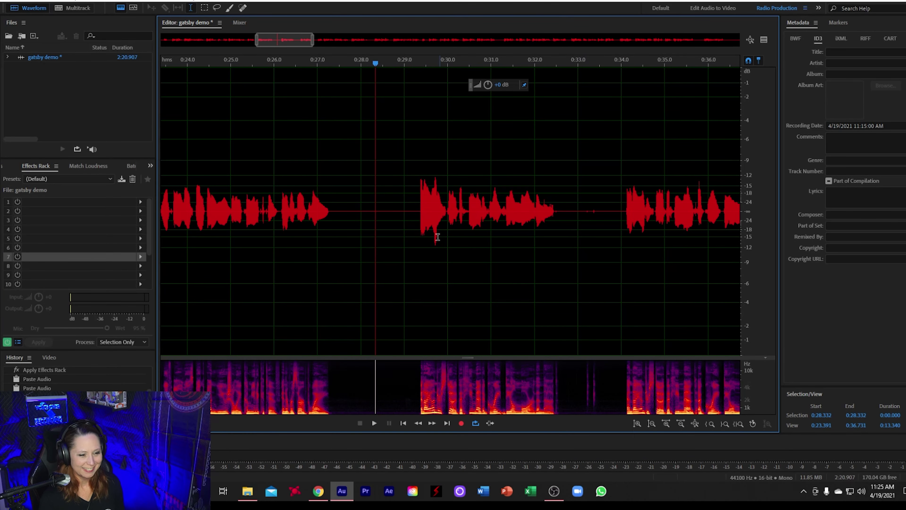
pyautogui.click(412, 232)
pyautogui.press('space')
pyautogui.click(611, 248)
pyautogui.press('space')
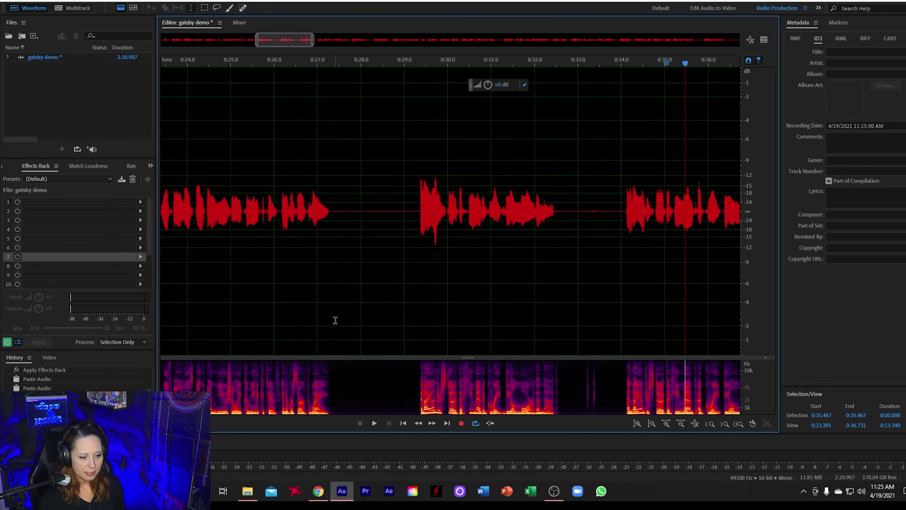
pyautogui.click(345, 321)
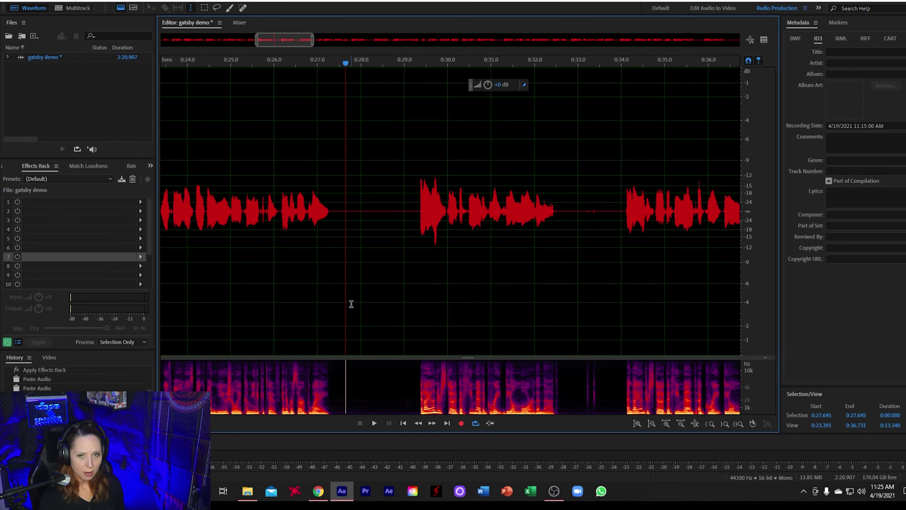
# - Delete the audio between 0:27.634 and 0:34.094
pyautogui.moveTo(344, 305); pyautogui.dragTo(626, 308)
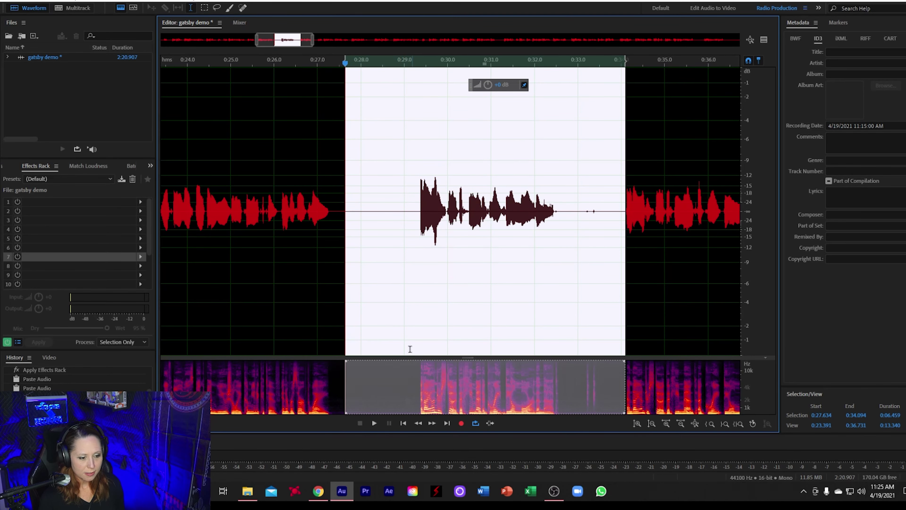
pyautogui.press('Delete')
pyautogui.scroll(-3, 405, 331)
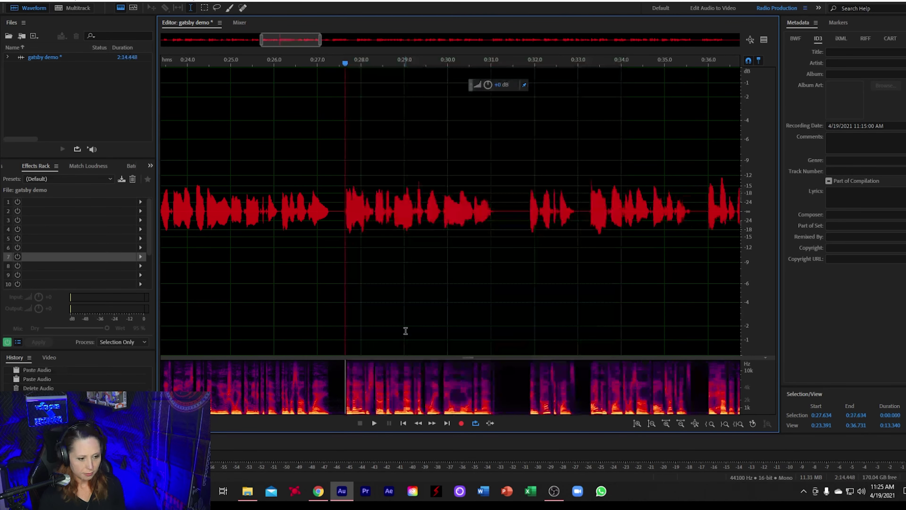
# - Play back from 0:26.000 to check the edited passage
pyautogui.click(304, 242)
pyautogui.press('space')
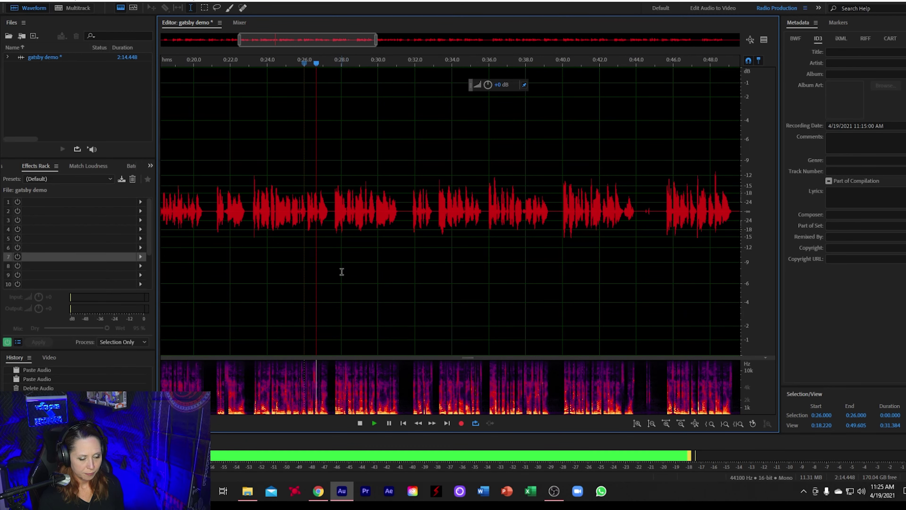
pyautogui.scroll(4, 395, 294)
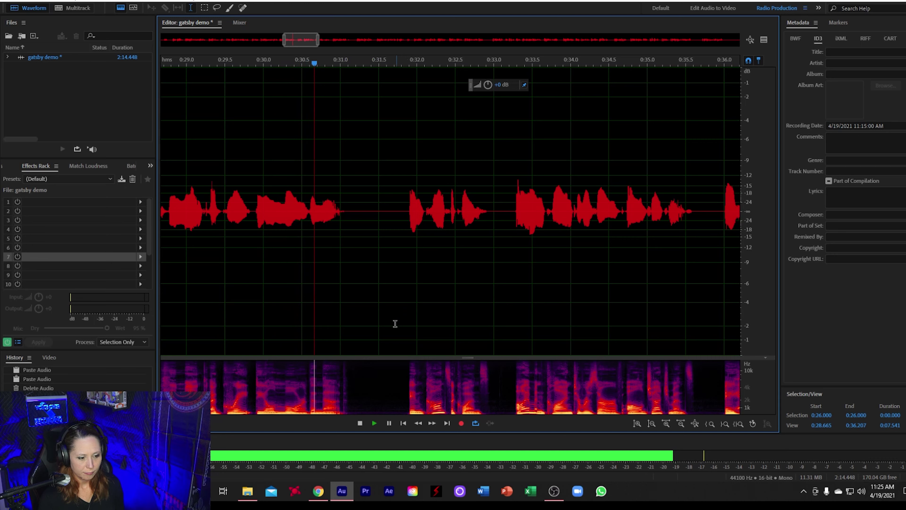
pyautogui.press('space')
pyautogui.scroll(-3, 355, 317)
pyautogui.press('space')
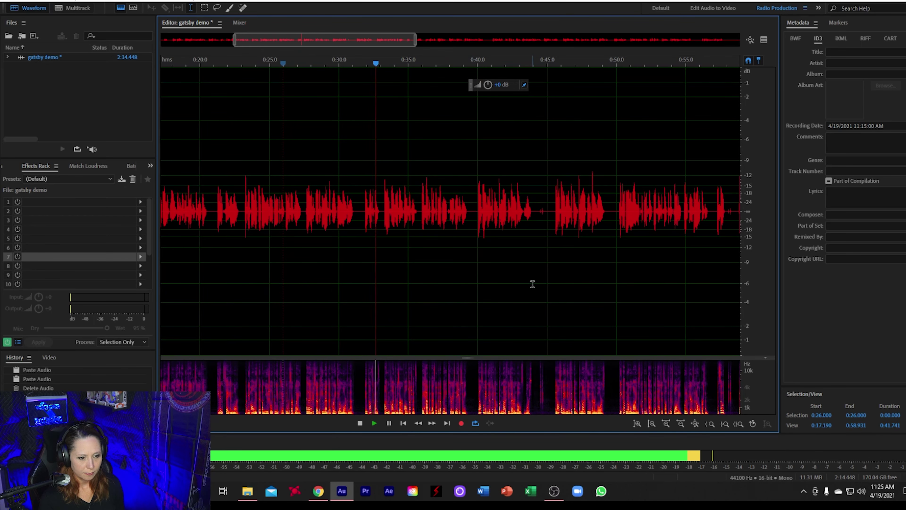
pyautogui.scroll(2, 538, 283)
pyautogui.press('space')
pyautogui.hscroll(-2, 392, 282)
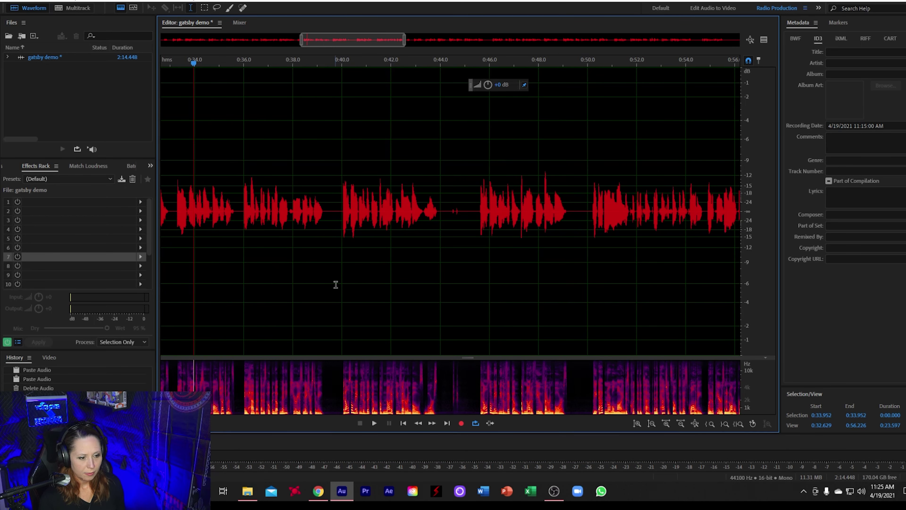
# - Delete the audio from 0:40.000 to 0:45.614 and replay from 0:37.488
pyautogui.click(348, 285)
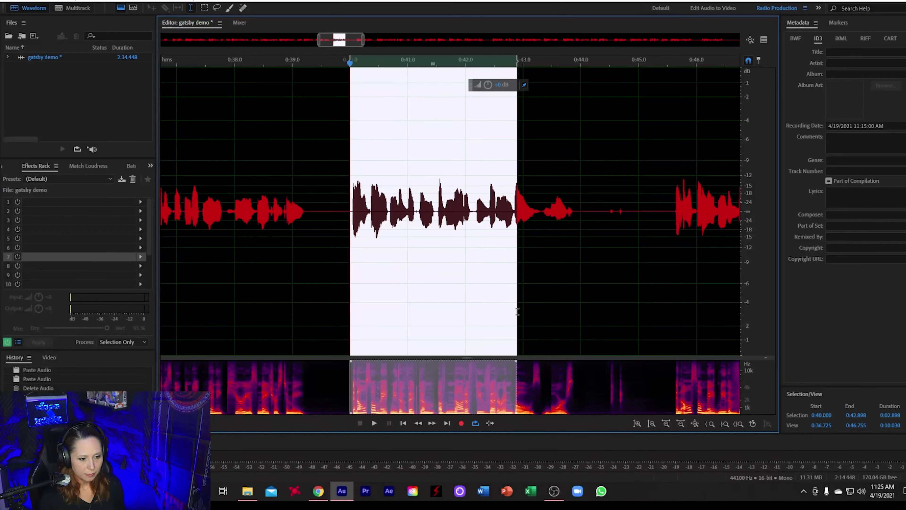
pyautogui.moveTo(517, 311); pyautogui.dragTo(674, 309)
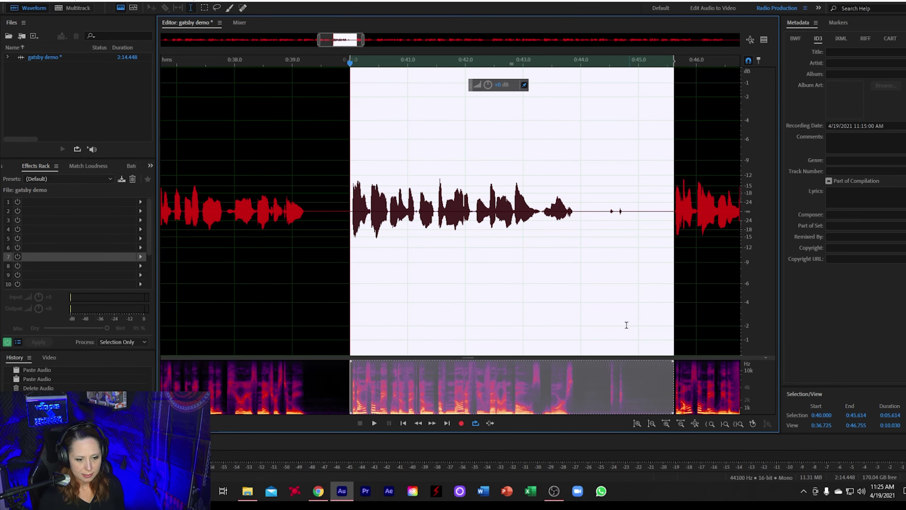
pyautogui.press('Delete')
pyautogui.press('space')
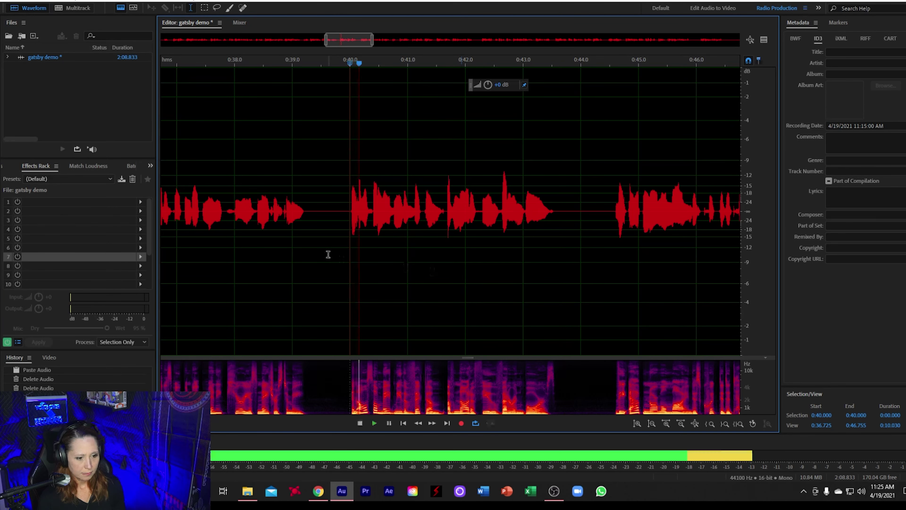
pyautogui.scroll(-4, 335, 258)
pyautogui.scroll(3, 322, 273)
pyautogui.click(308, 263)
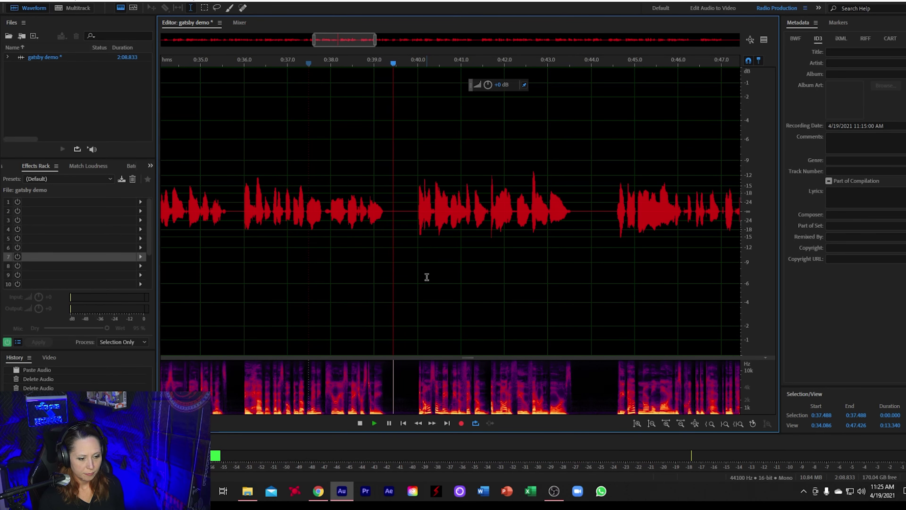
pyautogui.press('space')
pyautogui.scroll(5, 399, 277)
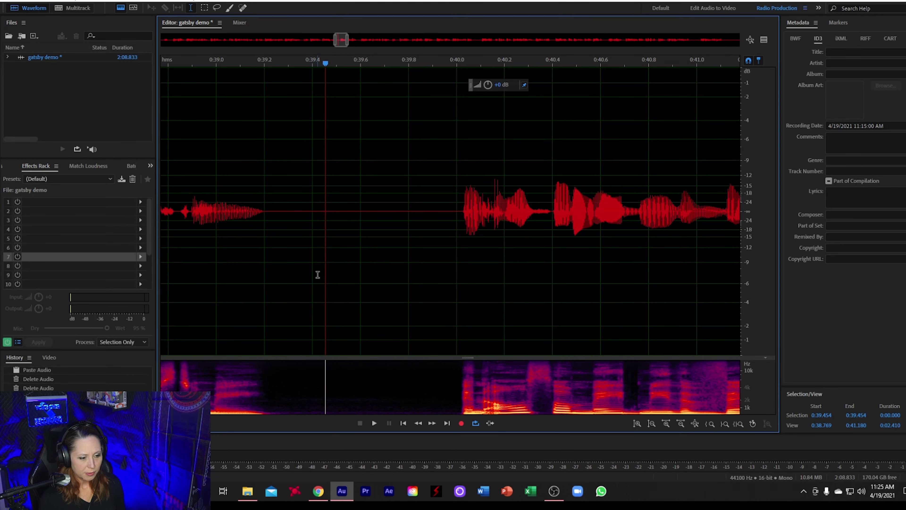
# - Cut the 0.484-second gap at 0:39.422–0:39.906 and play back to check it
pyautogui.moveTo(317, 275); pyautogui.dragTo(434, 280)
pyautogui.press('Delete')
pyautogui.scroll(-3, 338, 251)
pyautogui.press('space')
pyautogui.scroll(-4, 331, 247)
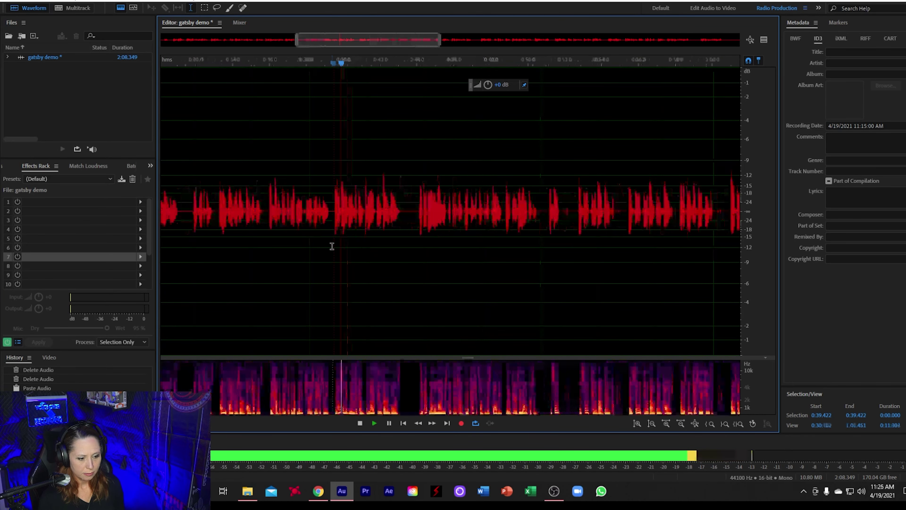
pyautogui.scroll(5, 375, 271)
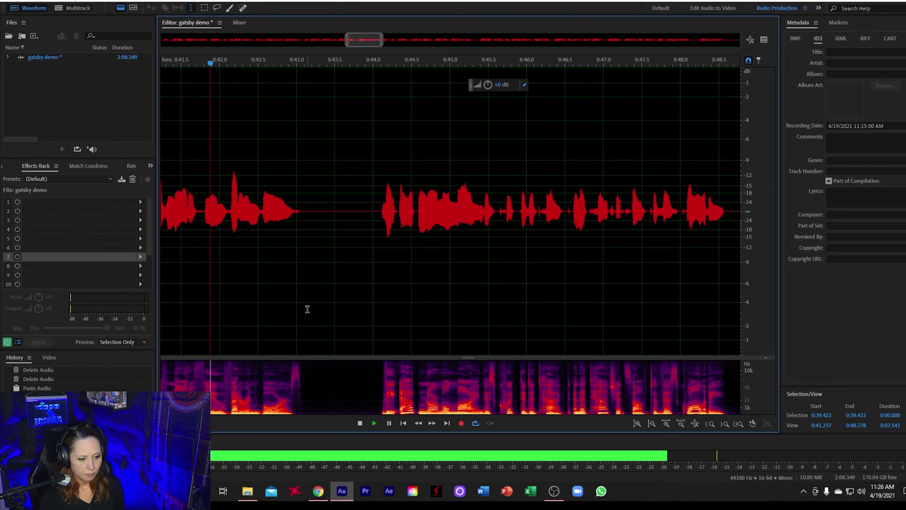
pyautogui.scroll(-5, 353, 304)
pyautogui.press('space')
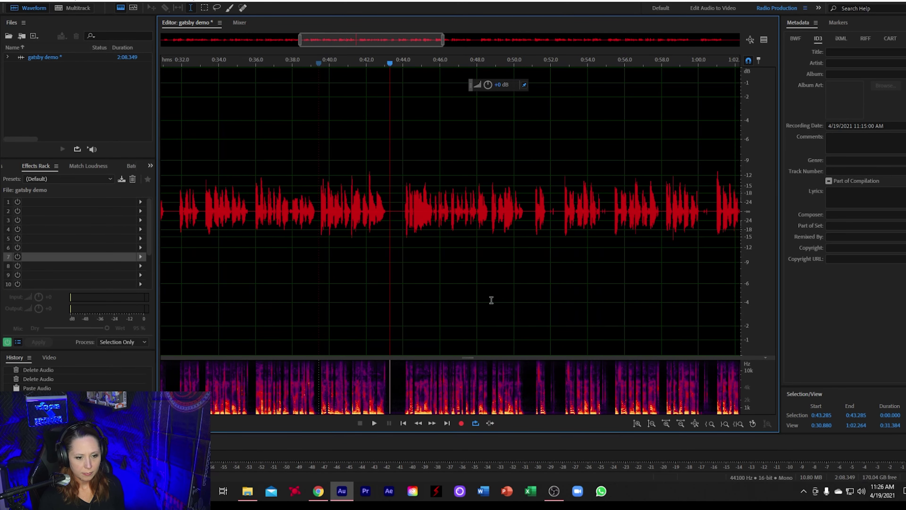
pyautogui.scroll(2, 578, 274)
# - Review the narration around 0:50.929 to about 0:55
pyautogui.scroll(-2, 607, 267)
pyautogui.scroll(2, 639, 261)
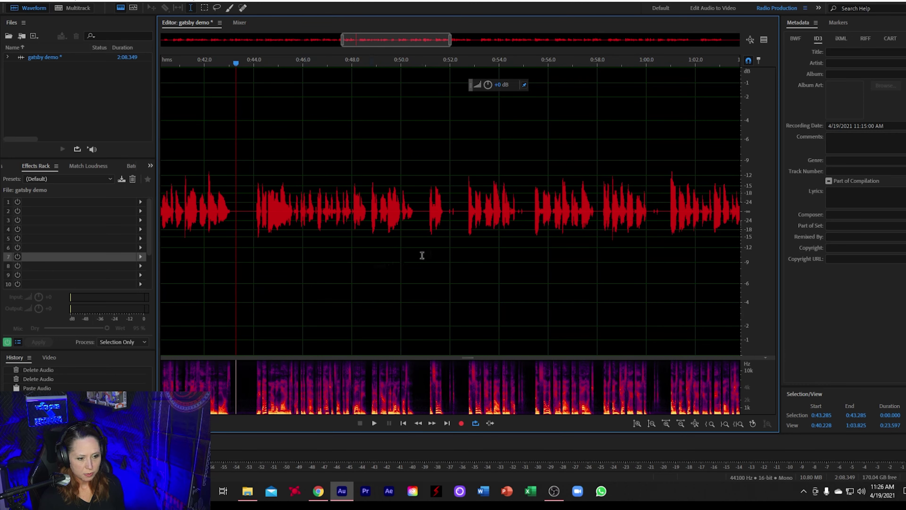
pyautogui.press('space')
pyautogui.click(533, 233)
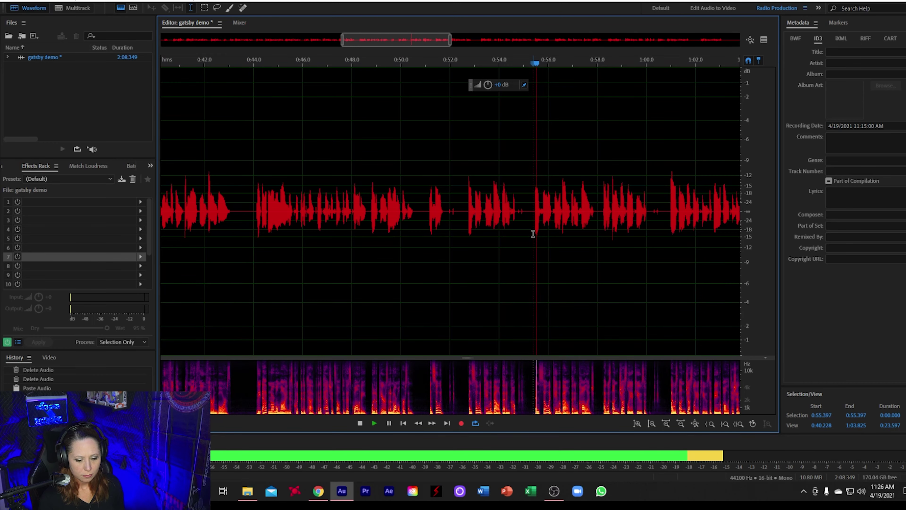
pyautogui.press('space')
pyautogui.click(423, 245)
pyautogui.press('space')
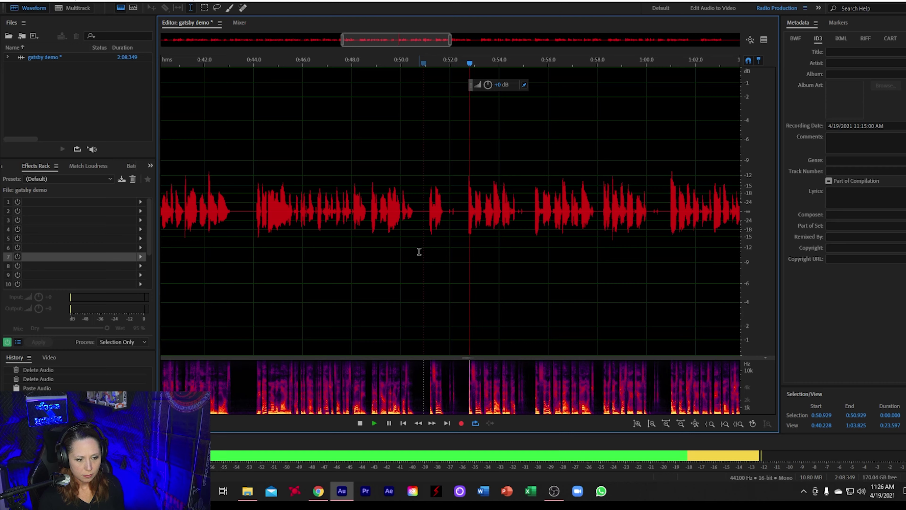
pyautogui.press('space')
# - Delete 0:50.870–0:55.437 and replay across the cut from 0:48.655
pyautogui.moveTo(422, 252); pyautogui.dragTo(534, 252)
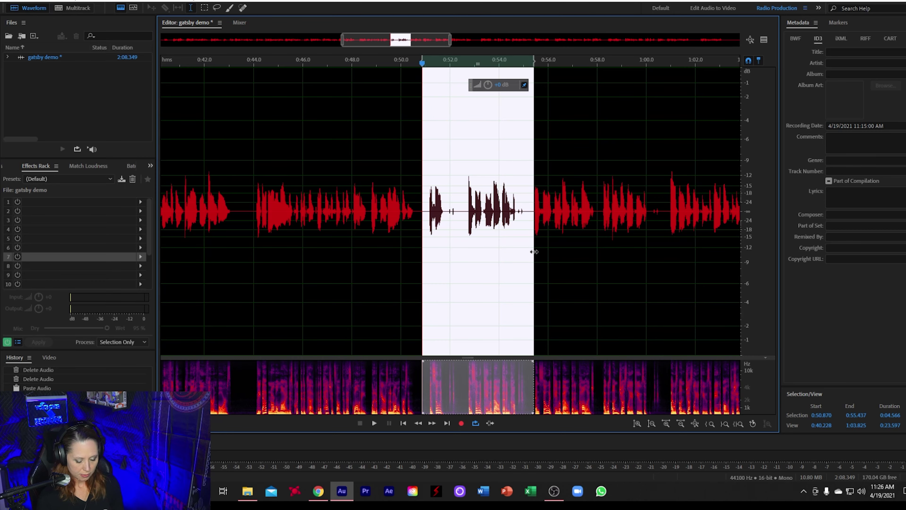
pyautogui.press('Delete')
pyautogui.click(369, 195)
pyautogui.press('space')
pyautogui.scroll(-3, 389, 217)
pyautogui.scroll(2, 431, 205)
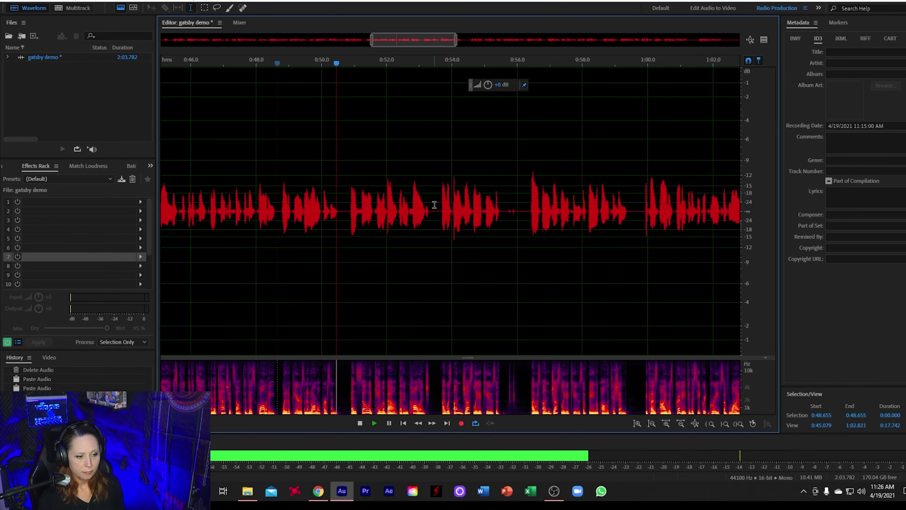
pyautogui.scroll(2, 467, 206)
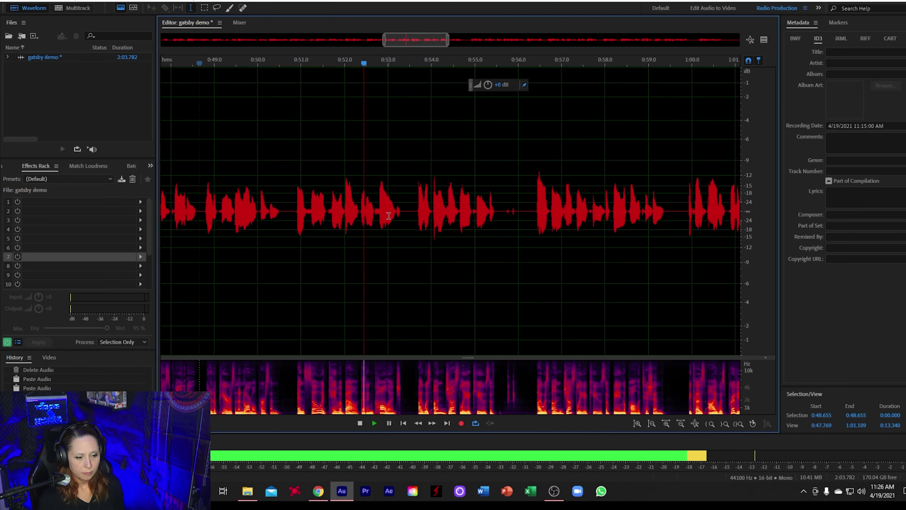
pyautogui.scroll(3, 285, 232)
pyautogui.press('space')
# - Paste the copied audio into the silent gap near 0:50.5 and play back the patch from 0:51.000
pyautogui.moveTo(270, 252); pyautogui.dragTo(320, 256)
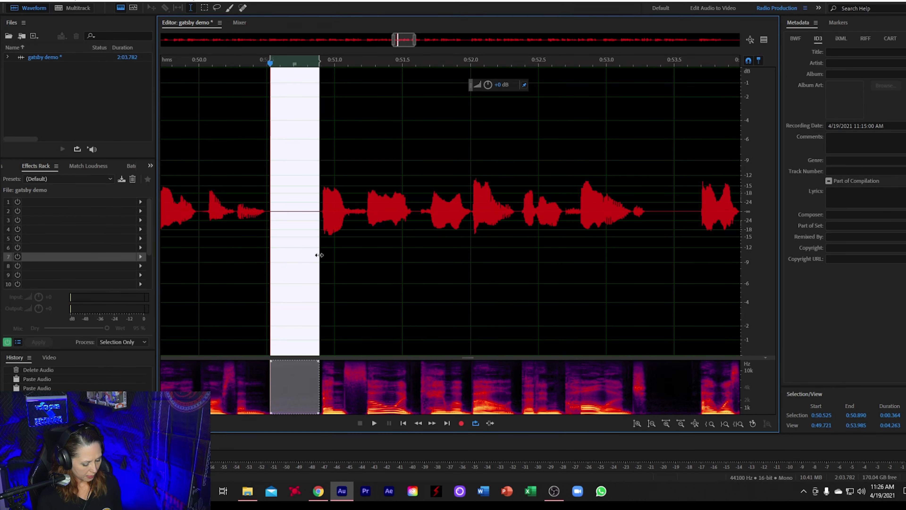
pyautogui.hotkey('ctrl', 'v')
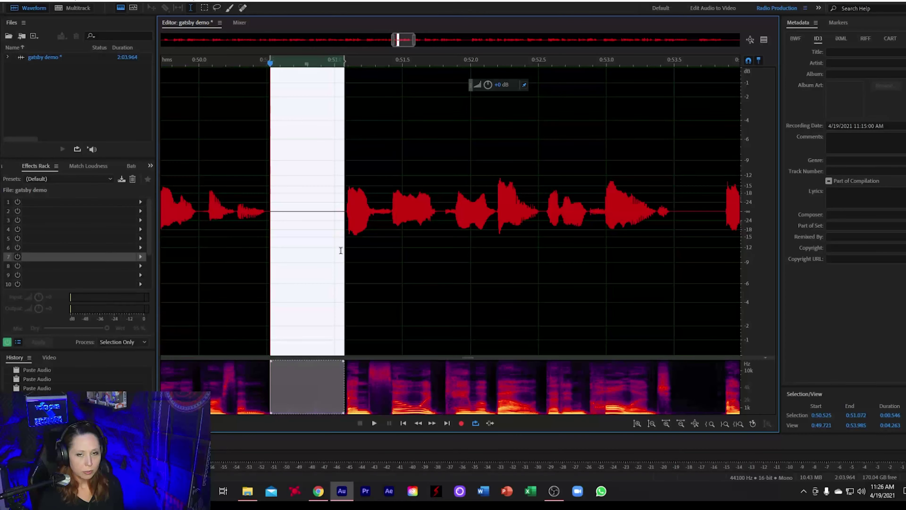
pyautogui.click(339, 250)
pyautogui.scroll(-3, 338, 250)
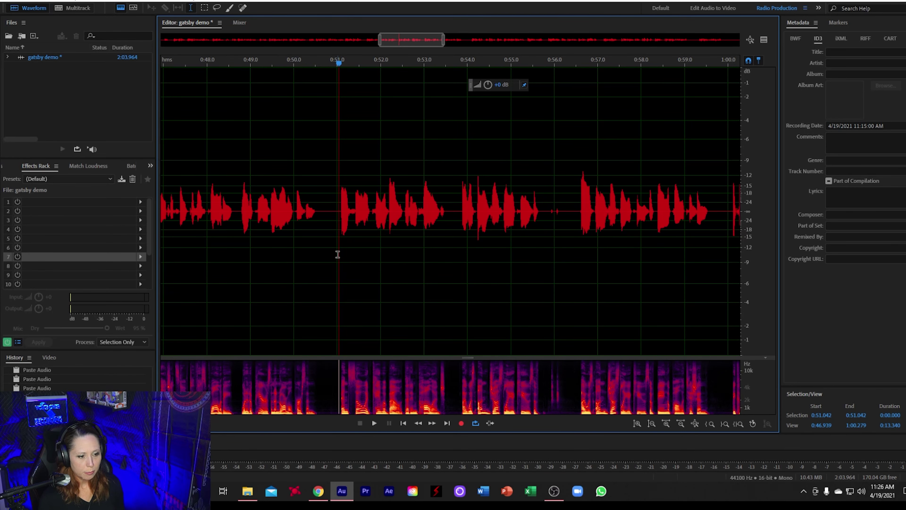
pyautogui.click(337, 252)
pyautogui.press('space')
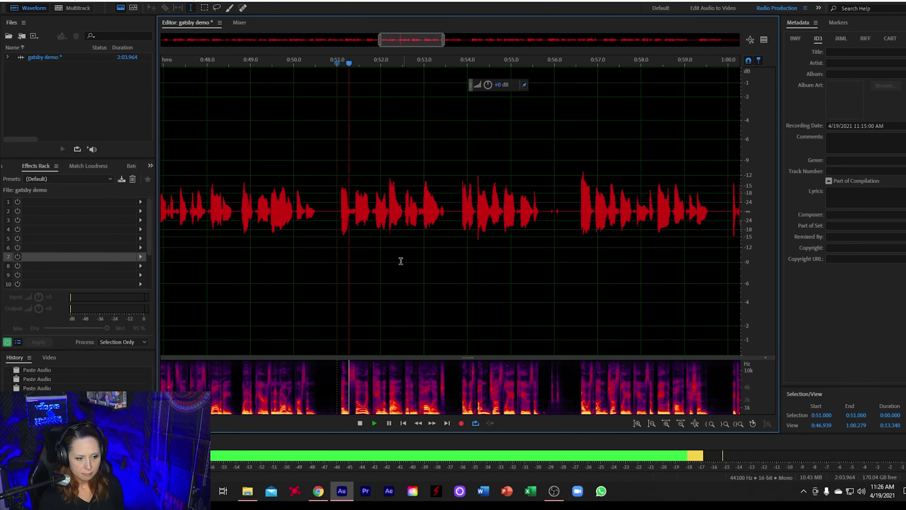
# - Delete the passage starting at 0:53.665 and play back across the edit from 0:52.291
pyautogui.click(315, 271)
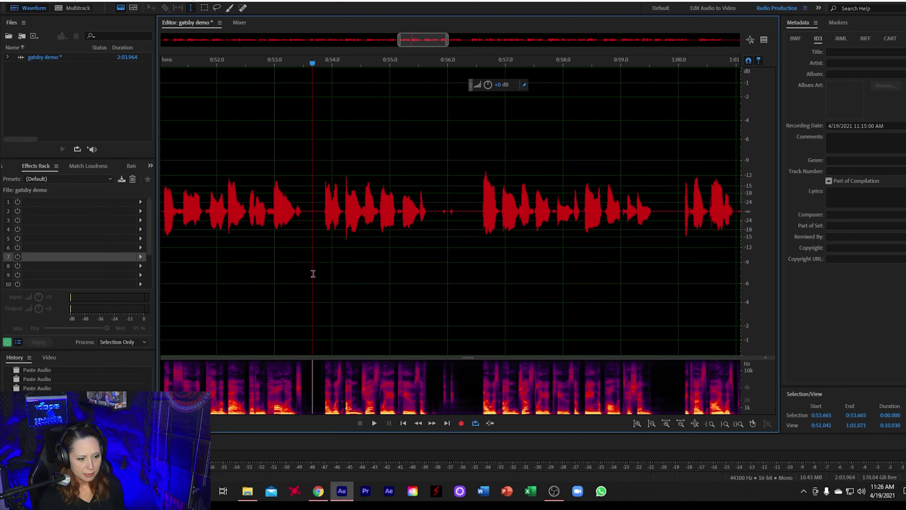
pyautogui.moveTo(312, 273); pyautogui.dragTo(479, 281)
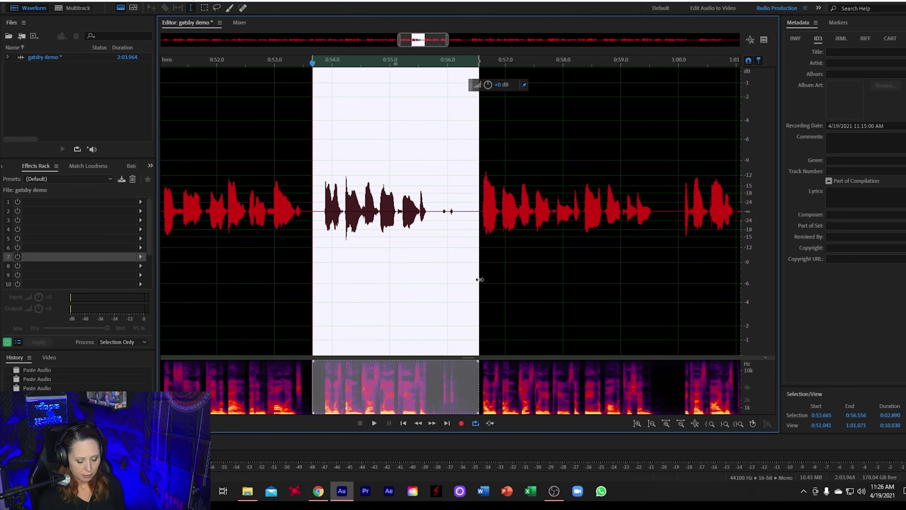
pyautogui.press('Delete')
pyautogui.click(233, 232)
pyautogui.press('space')
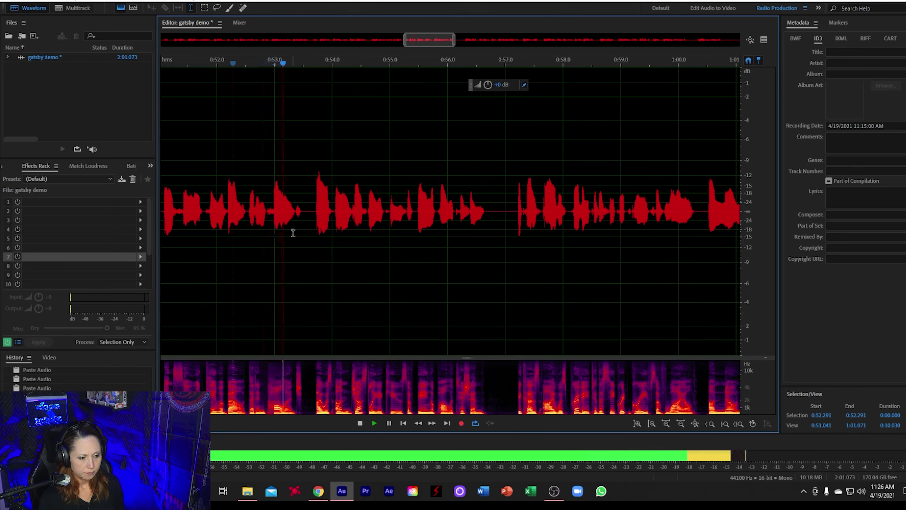
# - Delete the tiny 0:56.800–0:57.053 snippet
pyautogui.scroll(-2, 349, 243)
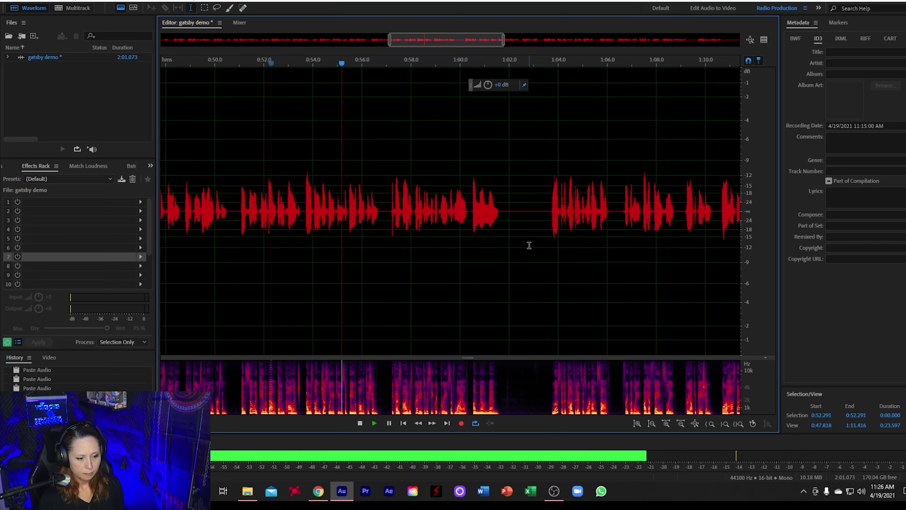
pyautogui.hscroll(2, 430, 259)
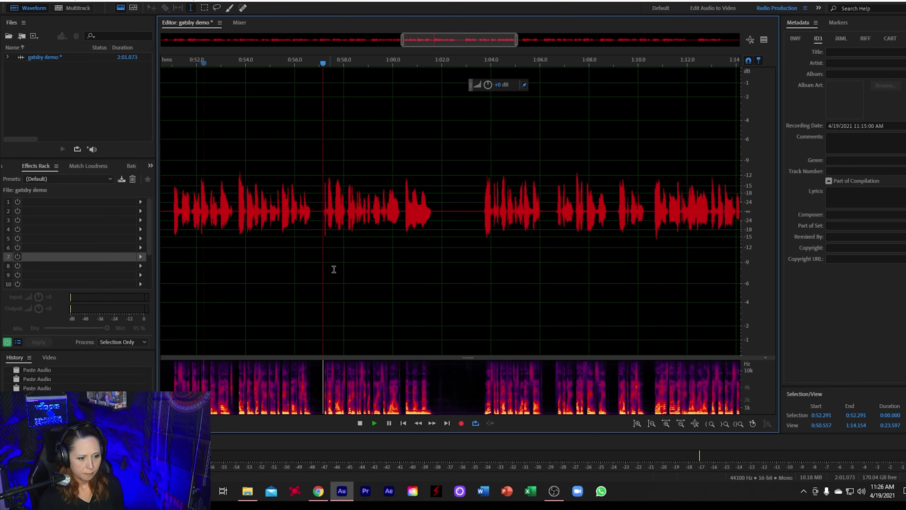
pyautogui.scroll(5, 323, 270)
pyautogui.moveTo(295, 282); pyautogui.dragTo(339, 289)
pyautogui.press('Delete')
# - Cut part of the pause near 1:01.3 and listen back around the edit
pyautogui.scroll(-3, 340, 264)
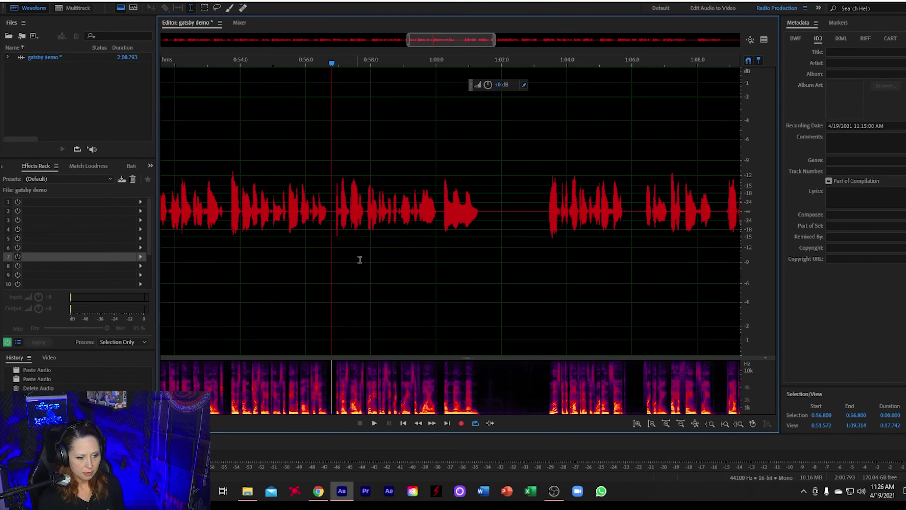
pyautogui.scroll(3, 479, 263)
pyautogui.moveTo(391, 314); pyautogui.dragTo(555, 313)
pyautogui.press('Delete')
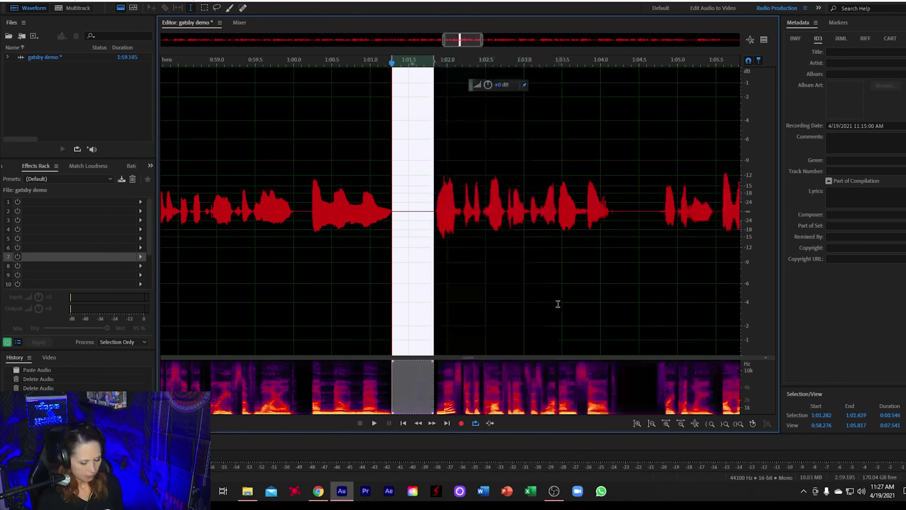
pyautogui.click(415, 288)
pyautogui.scroll(-6, 370, 307)
pyautogui.press('space')
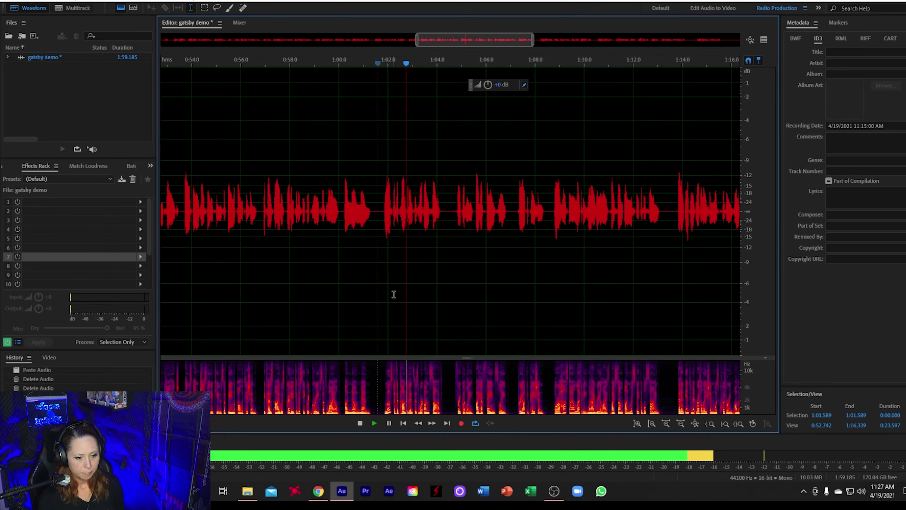
pyautogui.scroll(4, 435, 303)
pyautogui.press('space')
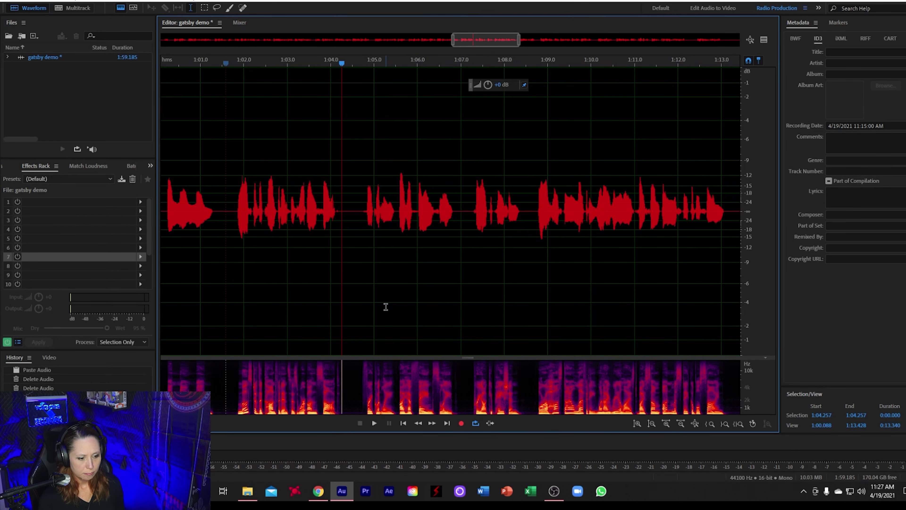
pyautogui.scroll(-3, 385, 308)
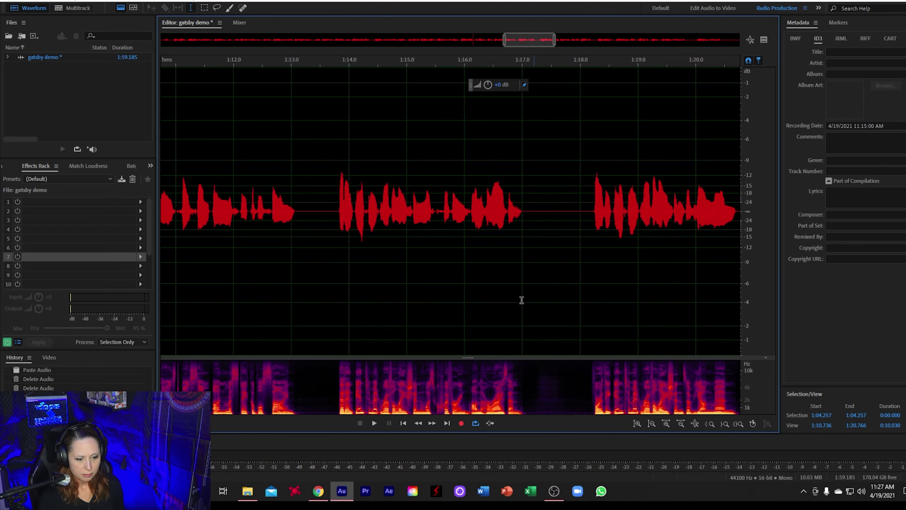
pyautogui.press('space')
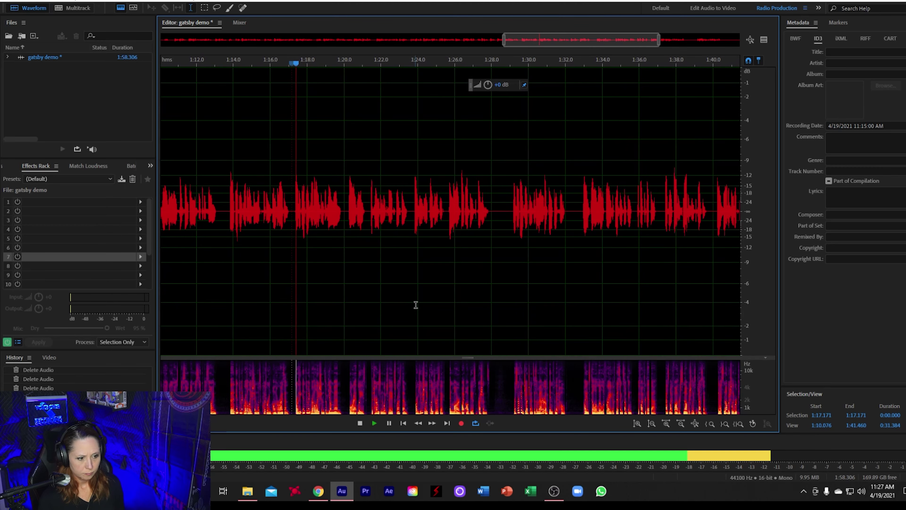
pyautogui.scroll(5, 506, 284)
pyautogui.scroll(2, 507, 283)
pyautogui.press('space')
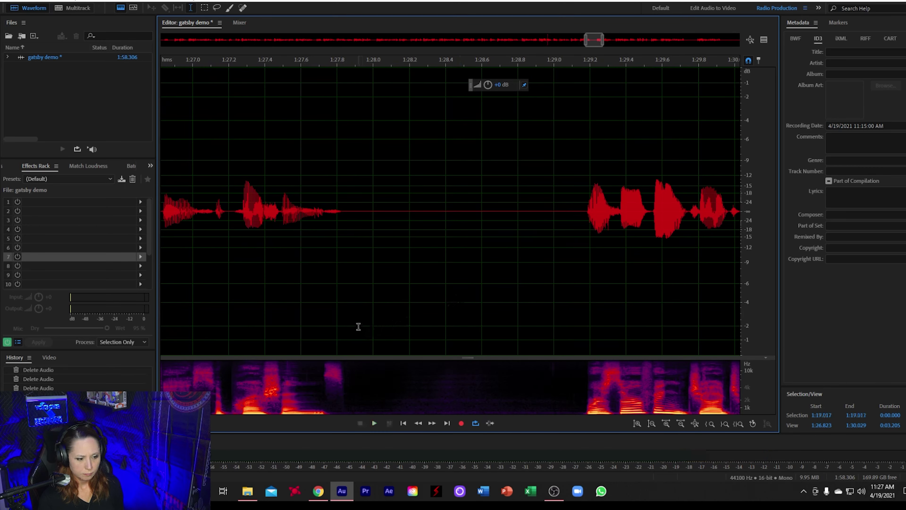
# - Delete the pause from 1:27.915 to 1:29.086 and play back from 1:28.250
pyautogui.moveTo(358, 324); pyautogui.dragTo(455, 286)
pyautogui.press('Delete')
pyautogui.click(419, 284)
pyautogui.scroll(-7, 305, 319)
pyautogui.press('space')
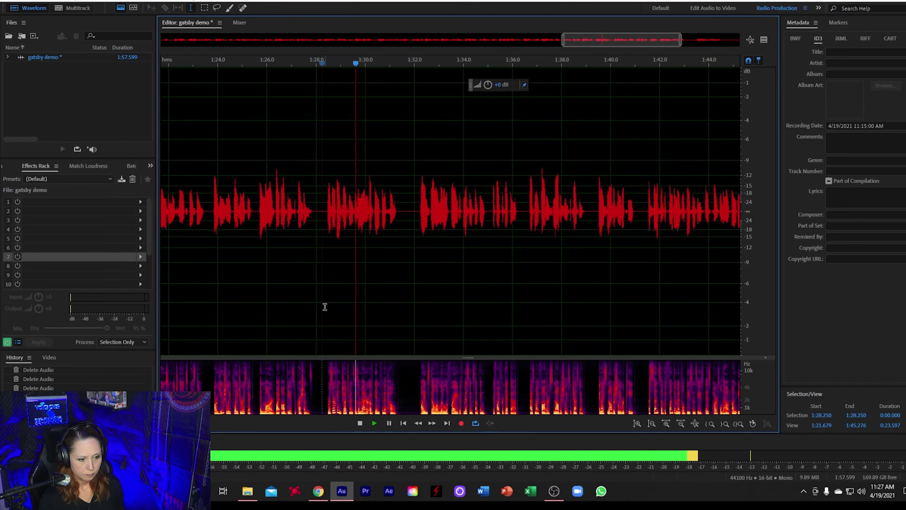
pyautogui.scroll(8, 407, 314)
pyautogui.press('space')
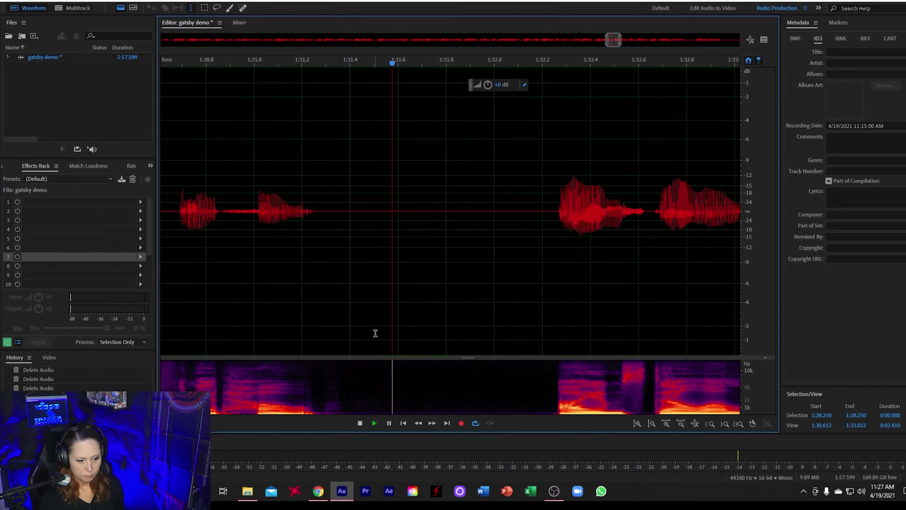
# - Delete the pause from 1:31.55 to 1:32.24 and play back across the edit
pyautogui.moveTo(375, 333); pyautogui.dragTo(542, 330)
pyautogui.press('Delete')
pyautogui.scroll(-6, 174, 310)
pyautogui.press('space')
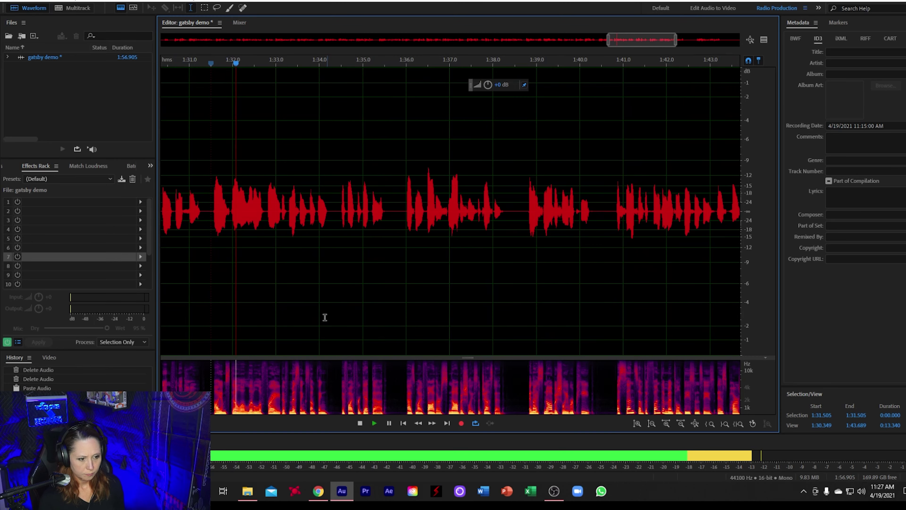
pyautogui.hscroll(3, 386, 314)
pyautogui.scroll(1, 606, 287)
pyautogui.press('space')
# - Delete the long 7.5-second stretch from 1:40.770 to 1:48.234
pyautogui.press('space')
pyautogui.click(225, 330)
pyautogui.press('space')
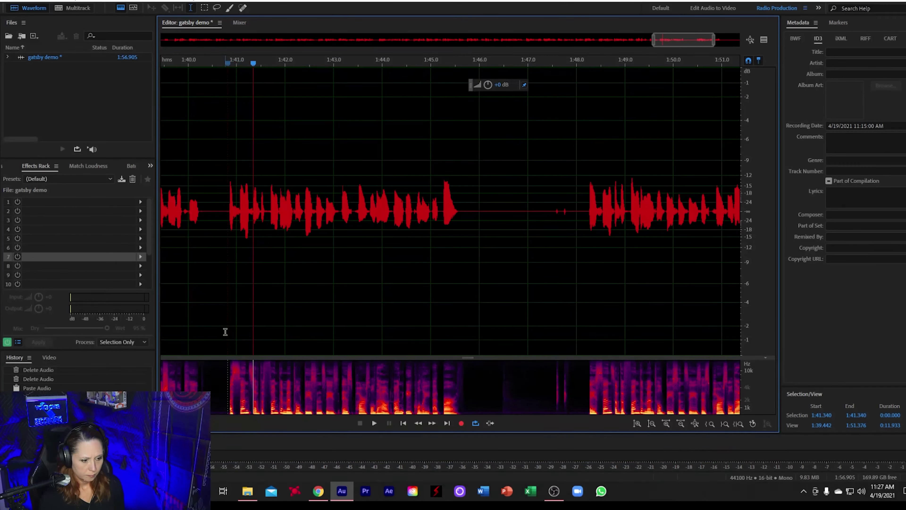
pyautogui.moveTo(225, 332); pyautogui.dragTo(588, 334)
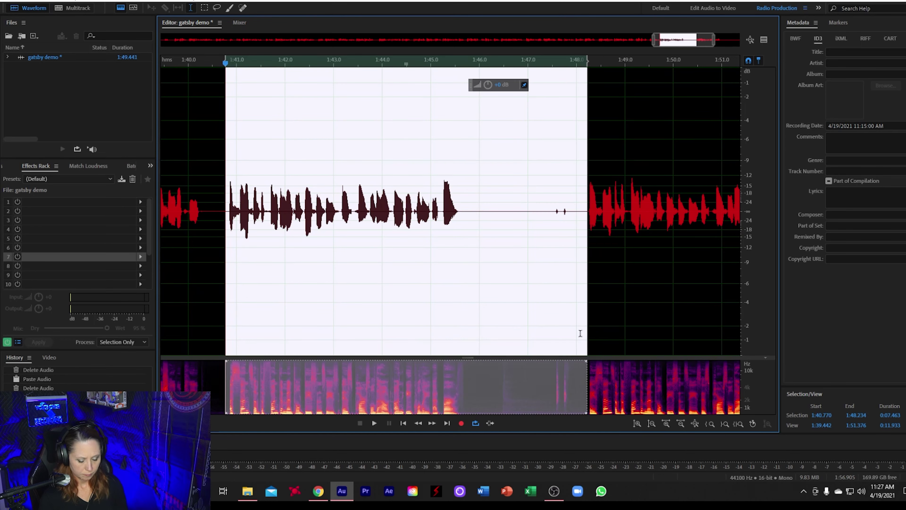
pyautogui.press('Delete')
pyautogui.scroll(-5, 394, 307)
pyautogui.click(454, 290)
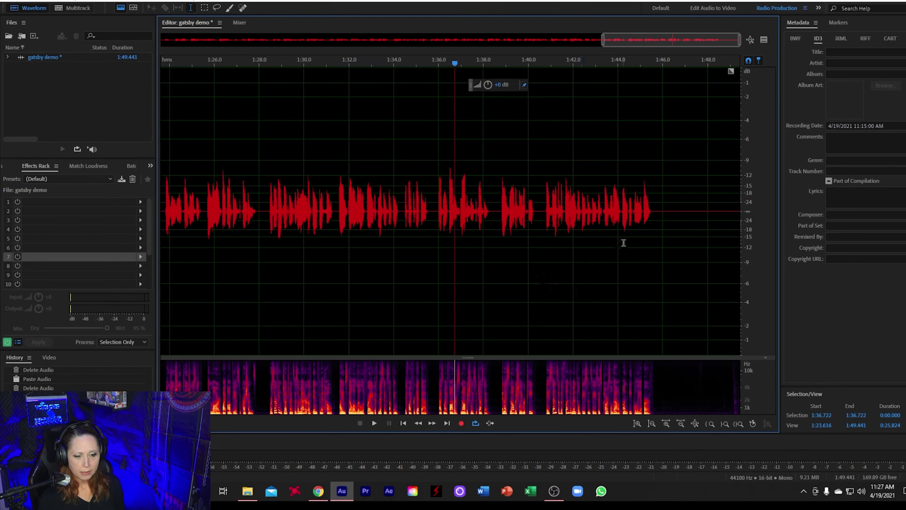
pyautogui.scroll(5, 716, 254)
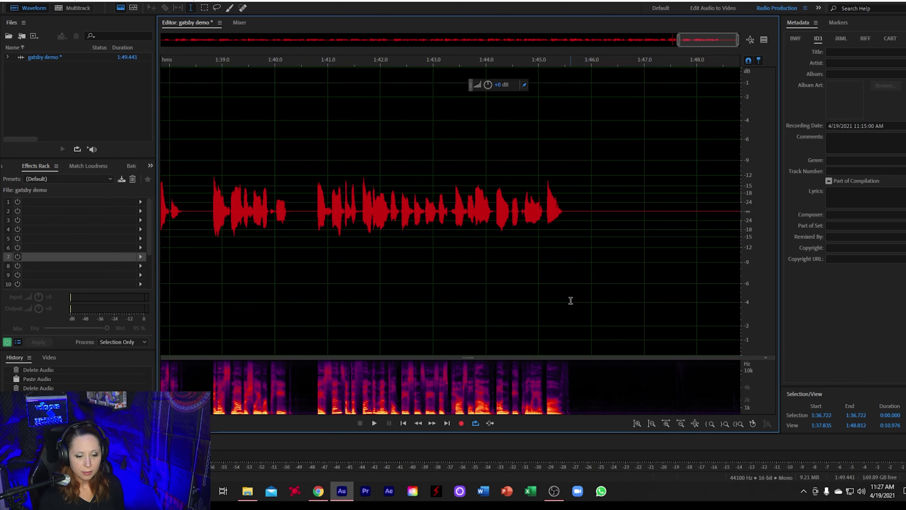
# - Delete the room tone from 1:45.603 to the file end, then view the whole file
pyautogui.moveTo(570, 300); pyautogui.dragTo(787, 311)
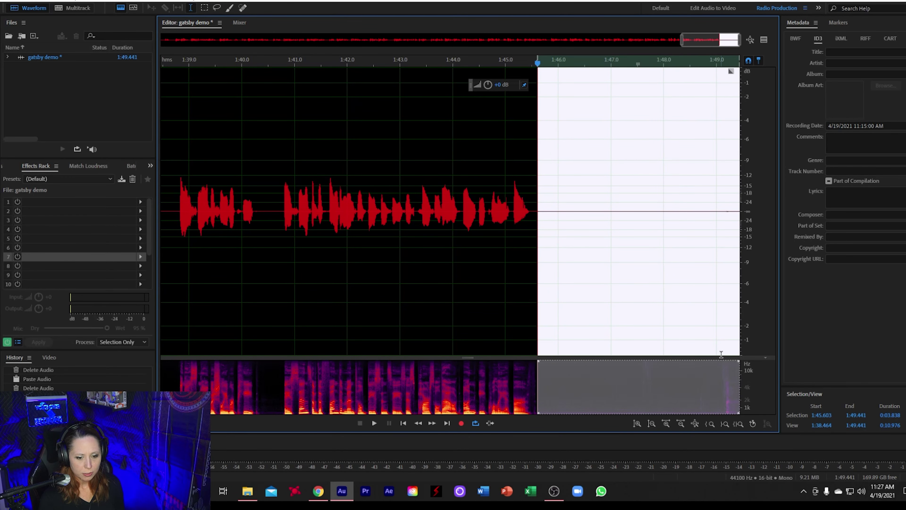
pyautogui.press('Delete')
pyautogui.press('\\')
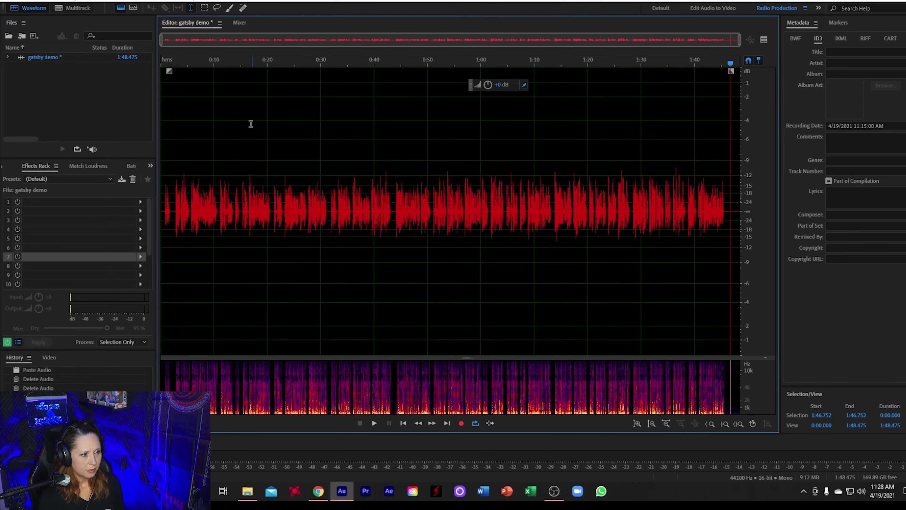
# - Apply the Favorites Normalize to -3 dB and view Amplitude Statistics: -3.01 dB peak, -20.76 dB RMS
pyautogui.click(91, 1)
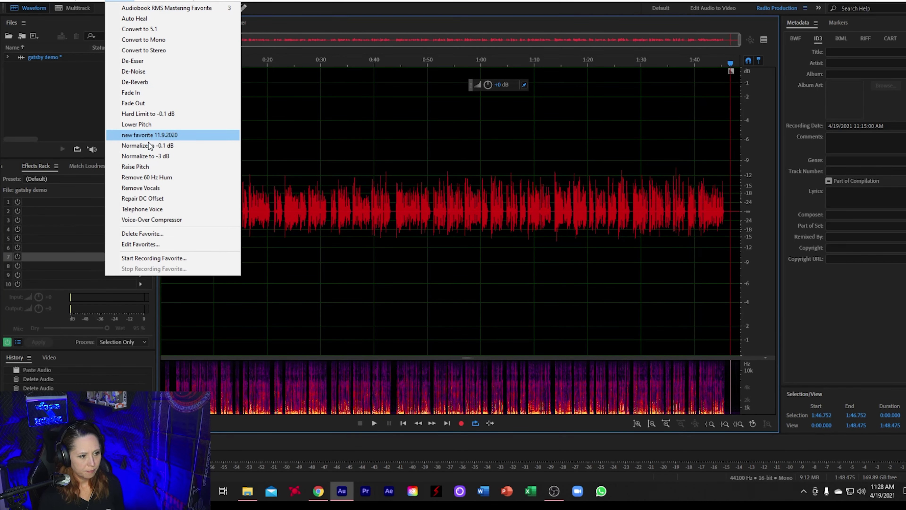
pyautogui.click(148, 157)
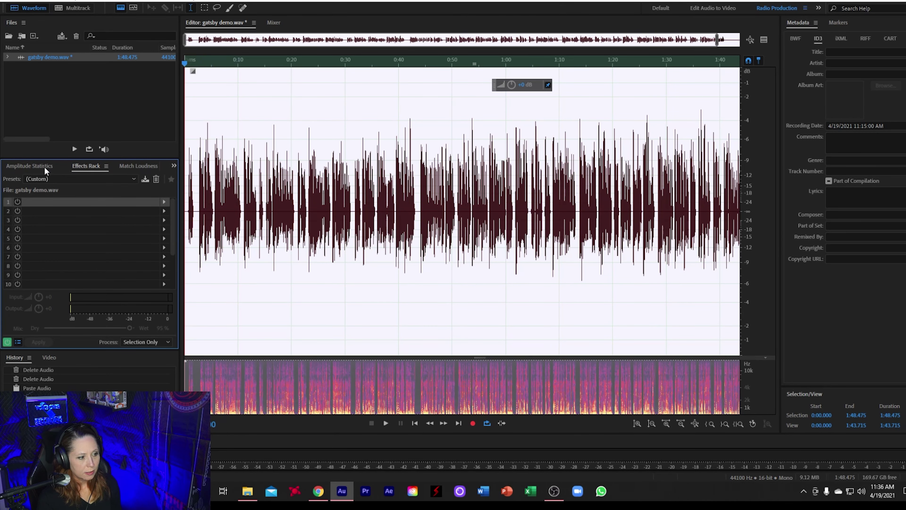
pyautogui.click(22, 166)
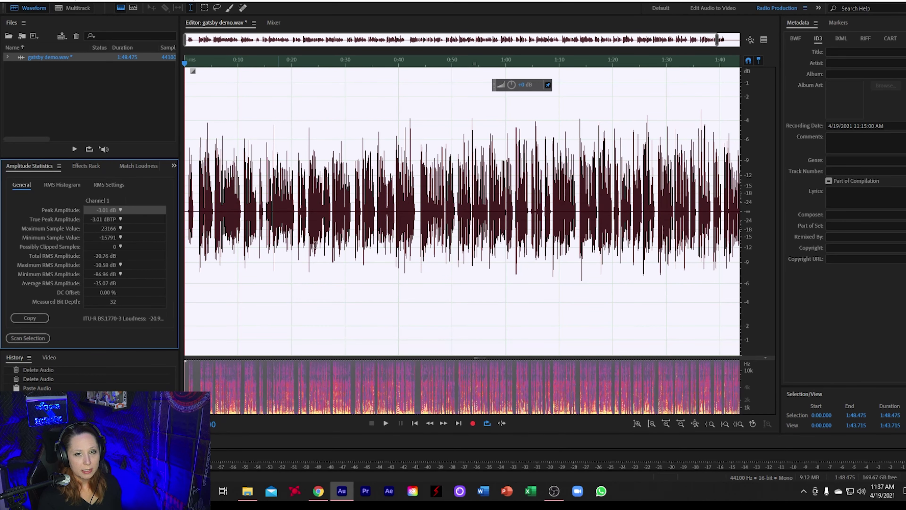
pyautogui.click(412, 192)
pyautogui.scroll(3, 411, 192)
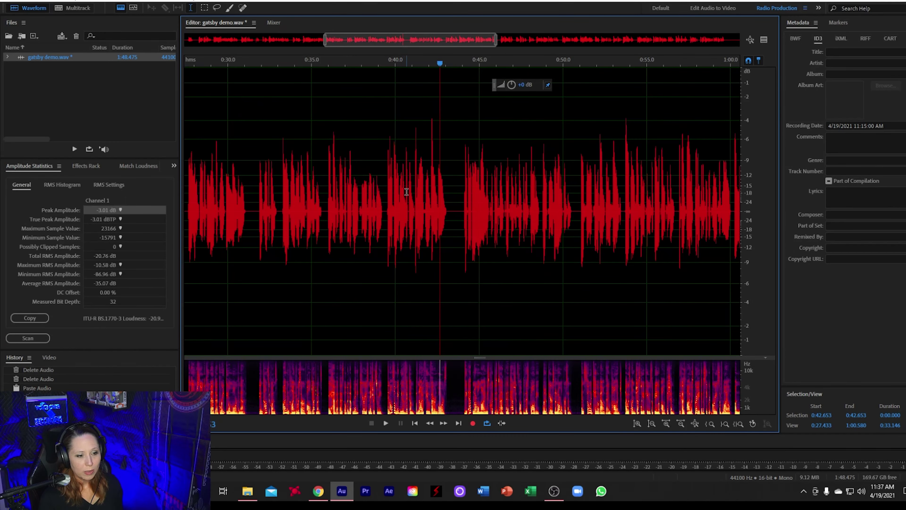
pyautogui.scroll(3, 608, 121)
pyautogui.hscroll(10, 613, 143)
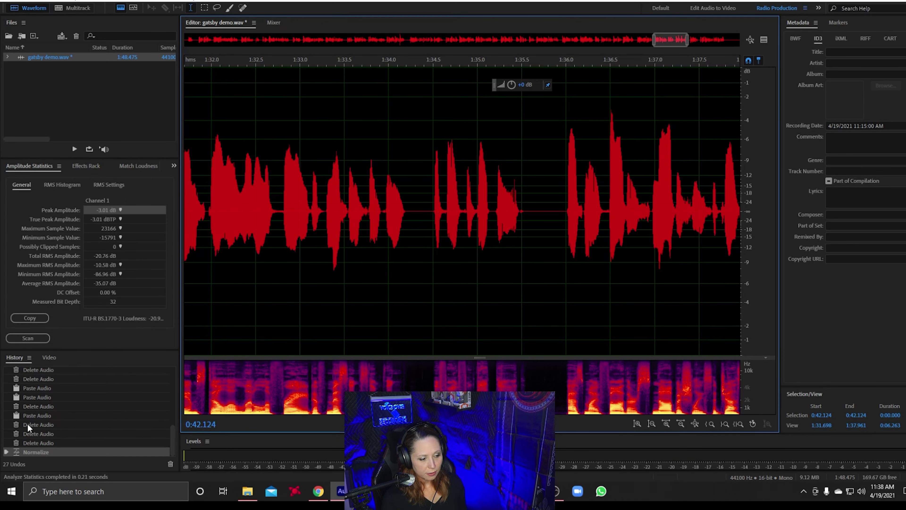
# - Revert to the last Delete Audio history state, removing the Normalize, and inspect the waveform
pyautogui.click(38, 443)
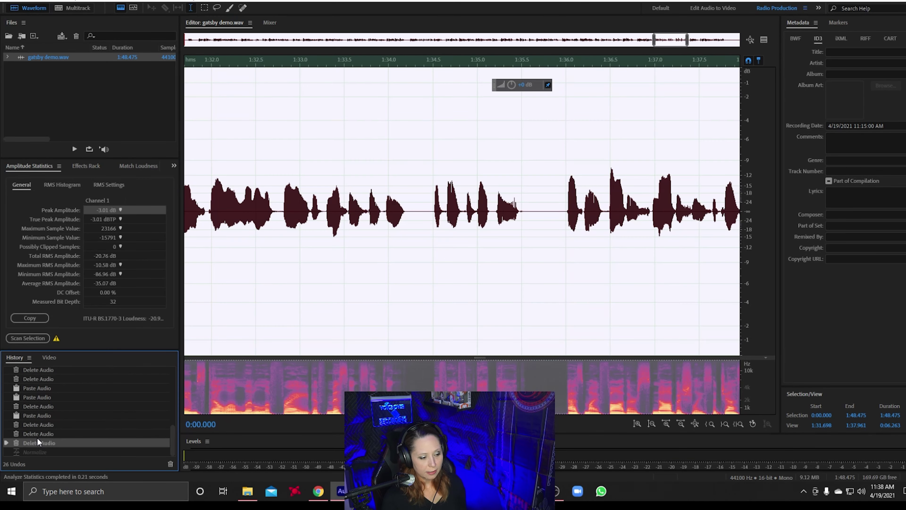
pyautogui.click(273, 227)
pyautogui.scroll(-5, 273, 227)
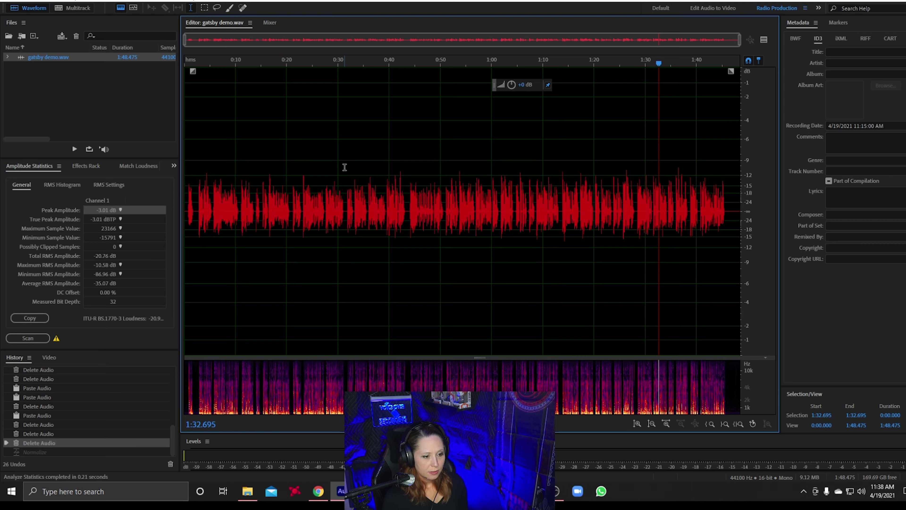
pyautogui.scroll(4, 406, 172)
pyautogui.scroll(3, 405, 173)
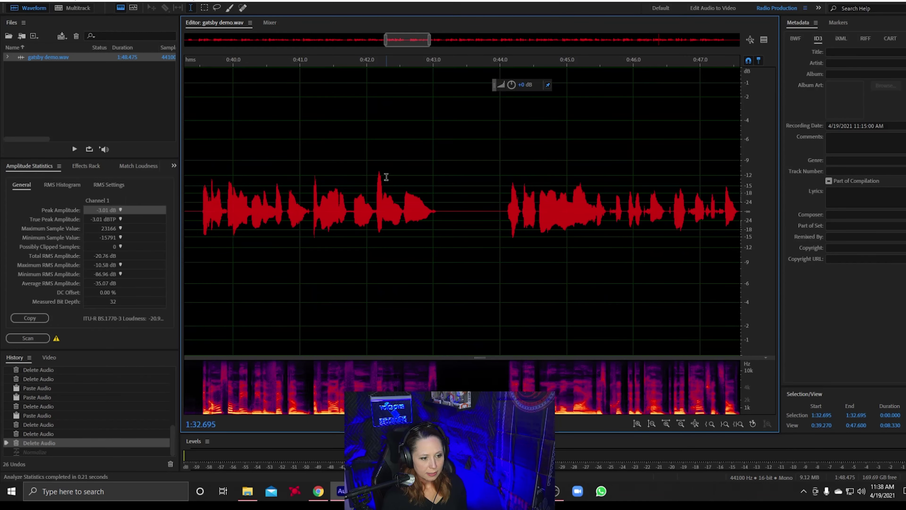
pyautogui.scroll(3, 386, 178)
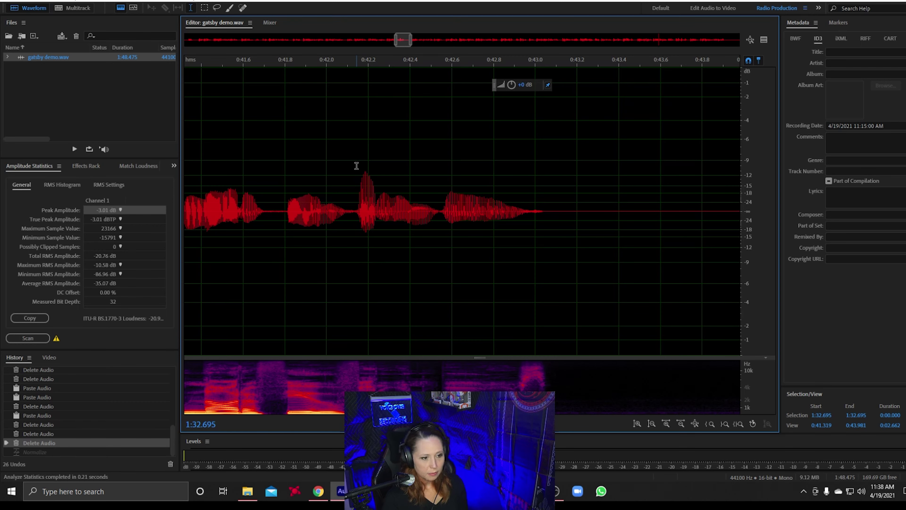
pyautogui.scroll(-10, 356, 166)
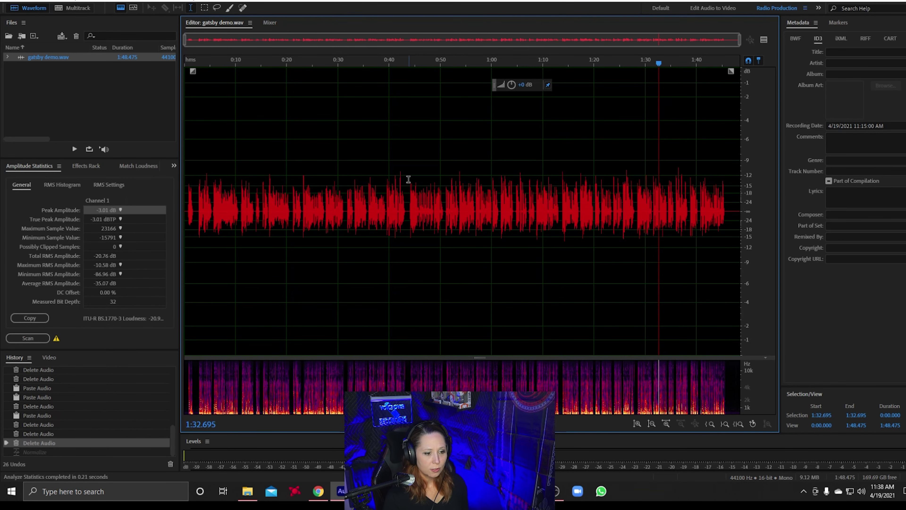
pyautogui.scroll(4, 403, 181)
pyautogui.scroll(3, 403, 182)
# - Amplify a tiny sliver at 0:42.1 with the HUD volume knob
pyautogui.moveTo(373, 178); pyautogui.dragTo(378, 178)
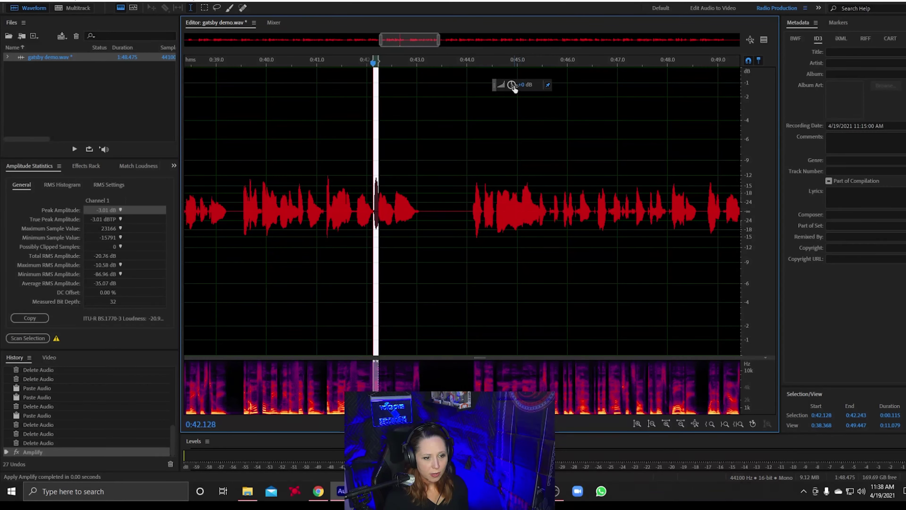
pyautogui.moveTo(513, 88); pyautogui.dragTo(505, 85)
pyautogui.click(459, 132)
pyautogui.scroll(-3, 464, 129)
pyautogui.scroll(4, 461, 176)
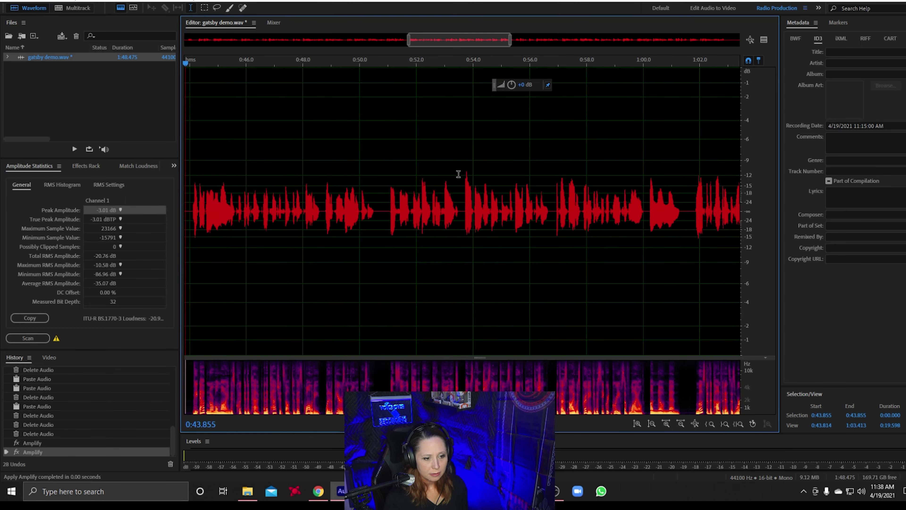
# - Amplify a 0.089-second sliver at 0:53.719 with the HUD volume knob
pyautogui.moveTo(474, 166); pyautogui.dragTo(485, 166)
pyautogui.moveTo(522, 88); pyautogui.dragTo(510, 86)
pyautogui.click(499, 135)
pyautogui.scroll(-4, 270, 201)
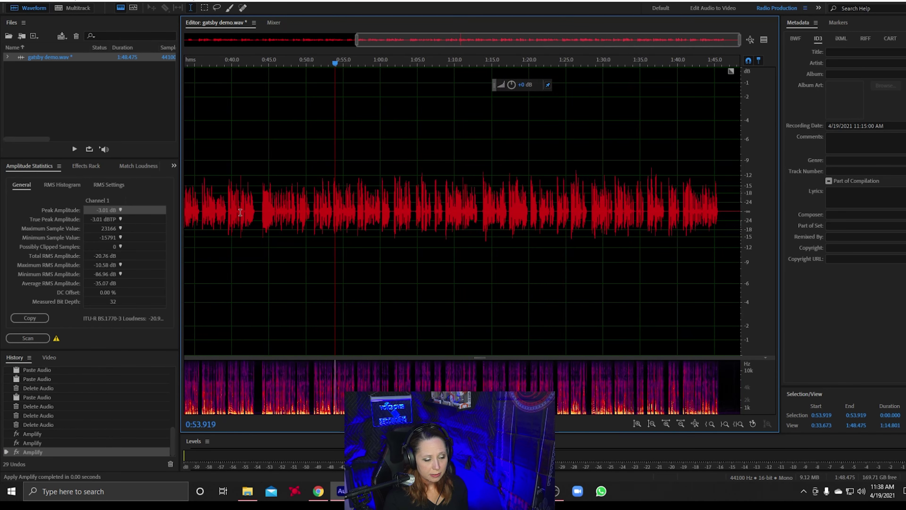
# - Re-apply Normalize to -3 dB and rescan statistics: -3.01 dB peak, -20.77 dB total RMS
pyautogui.click(120, 2)
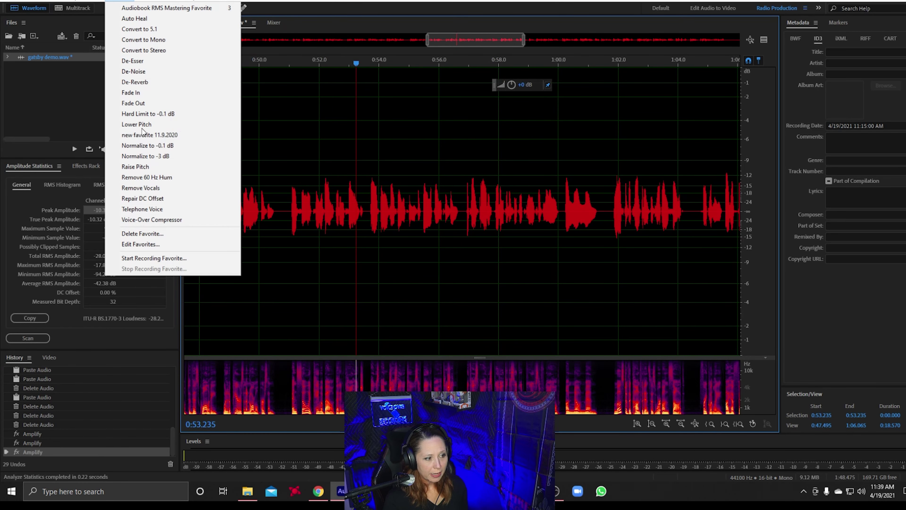
pyautogui.click(142, 157)
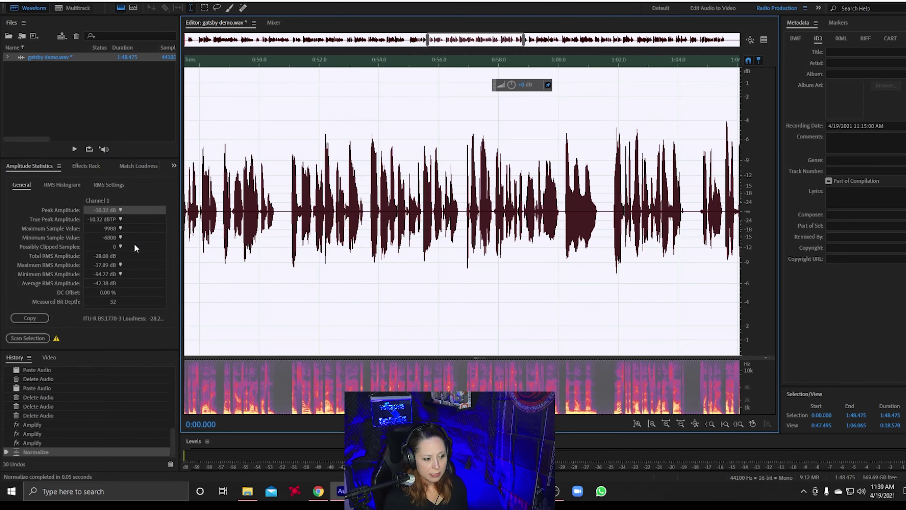
pyautogui.click(25, 338)
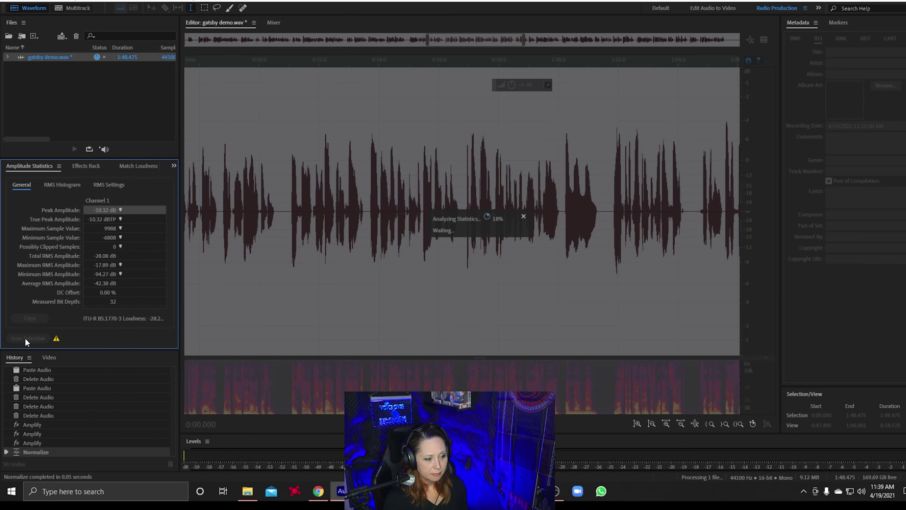
pyautogui.scroll(-5, 367, 177)
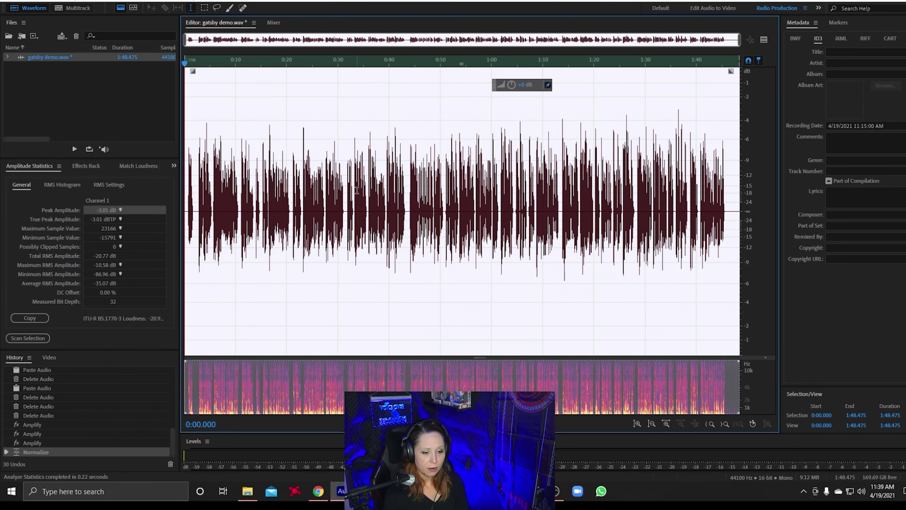
pyautogui.click(262, 178)
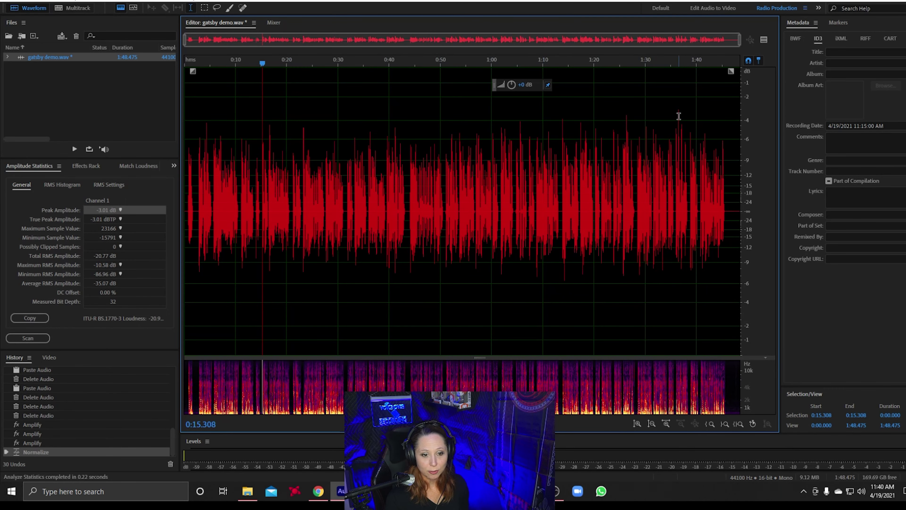
pyautogui.click(27, 255)
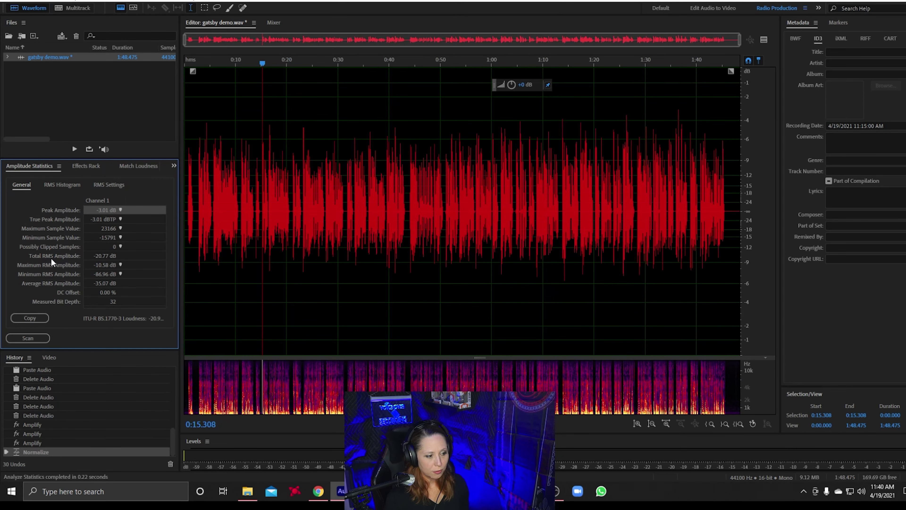